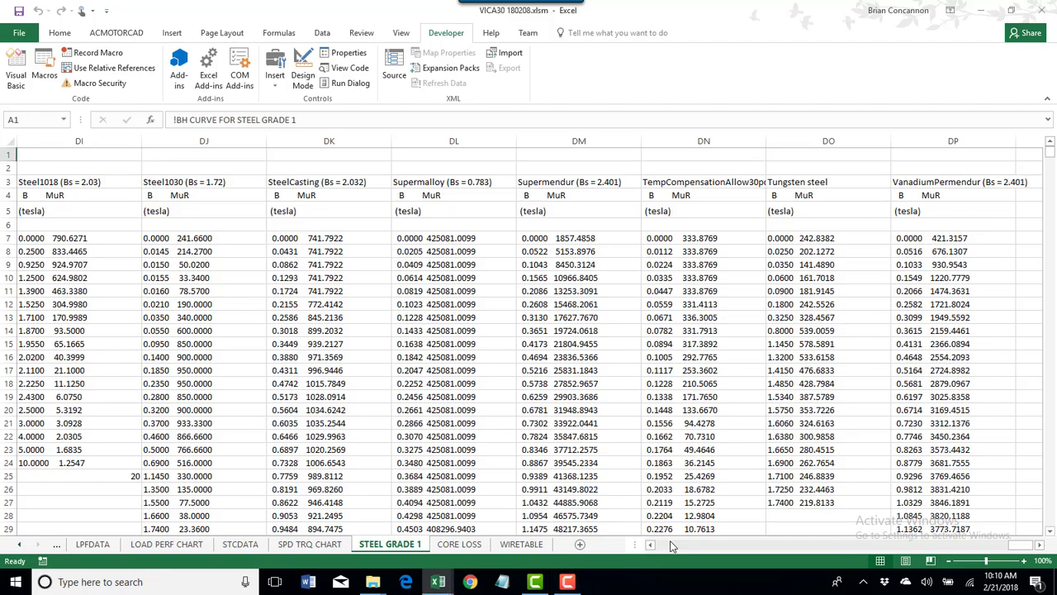
Step: Scroll the STEEL GRADE 1 sheet back to column A and minimize the VICA30 workbook
click(673, 545)
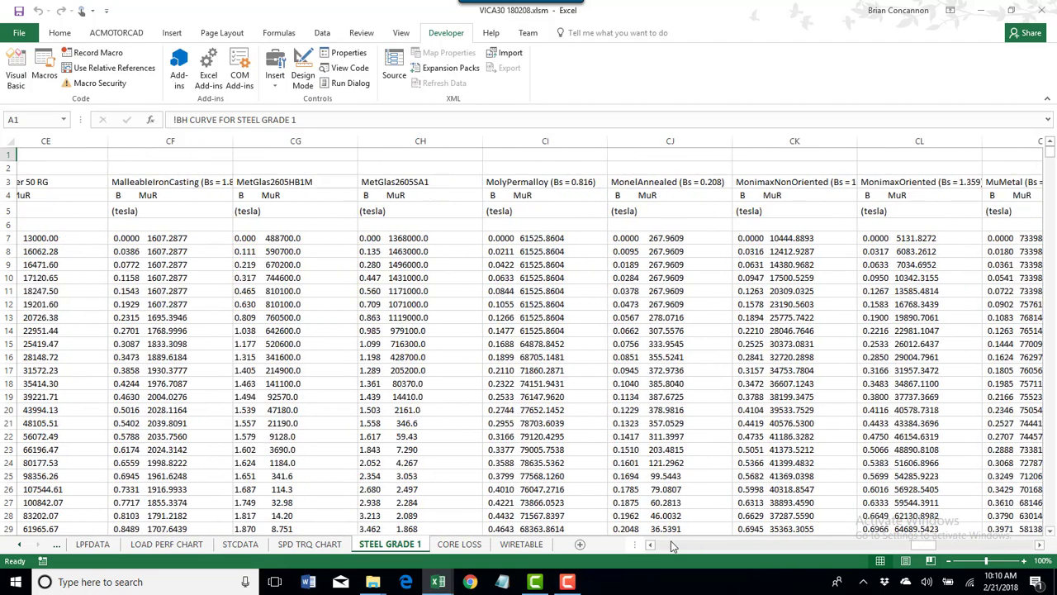
click(673, 545)
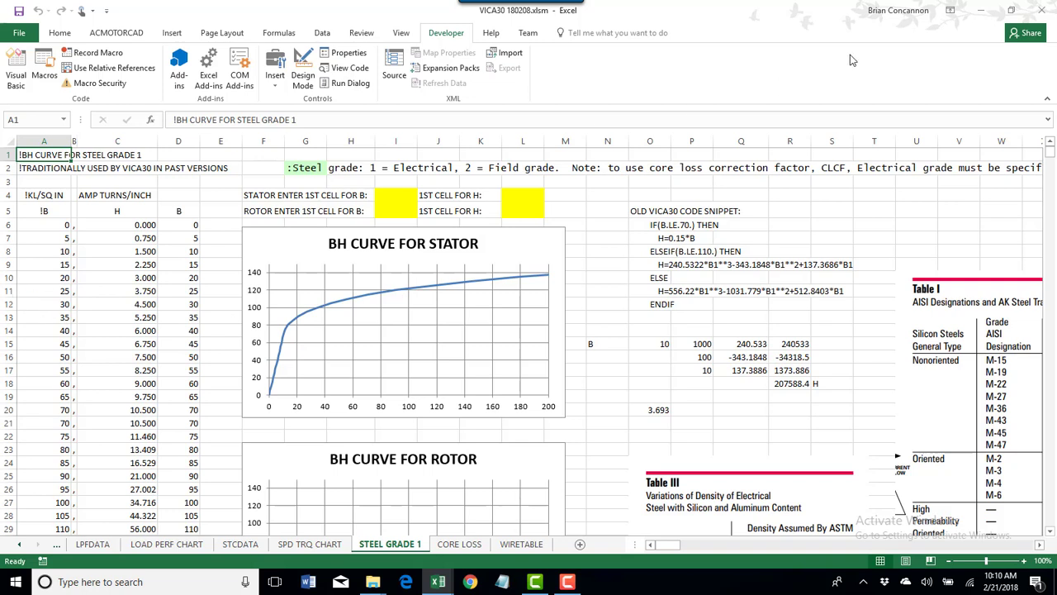
click(982, 9)
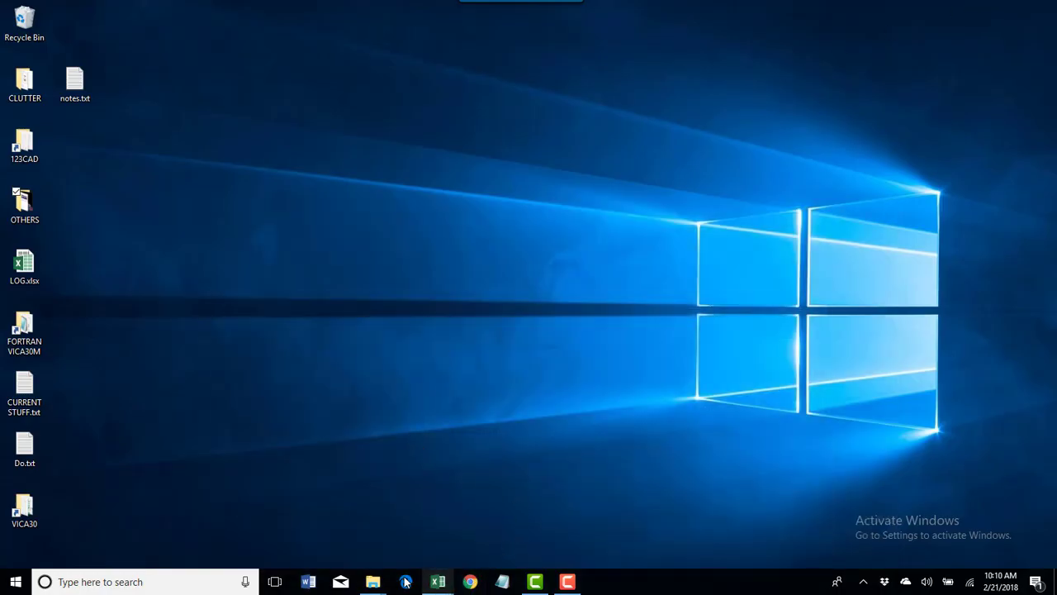
Step: Bring up the C:\ACMOTORCAD\VICA30 folder, view SCALING.txt's scaling factors in Notepad, then close it
mouse_move(368, 587)
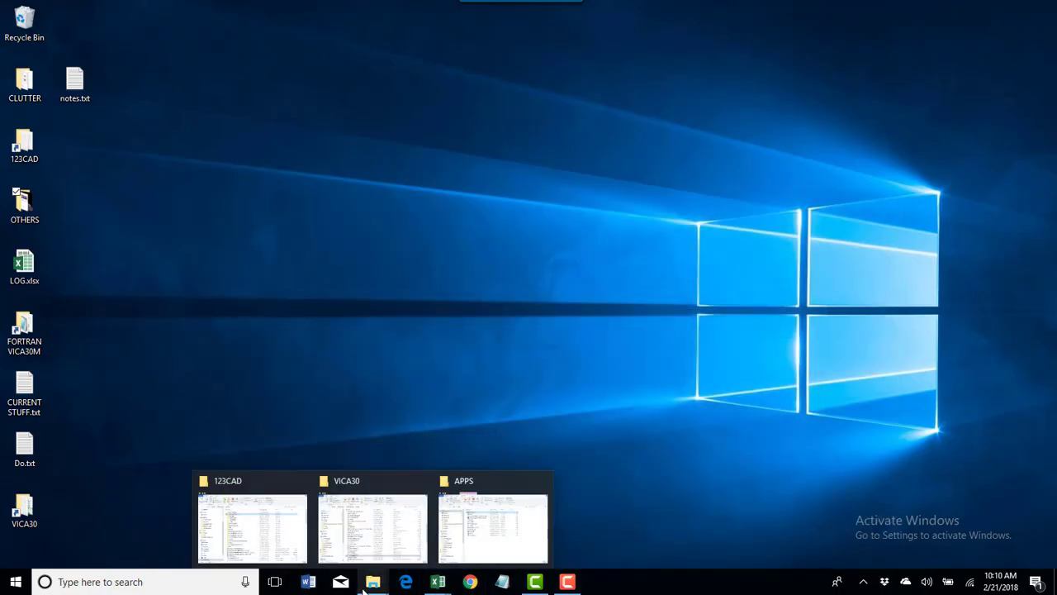
click(356, 518)
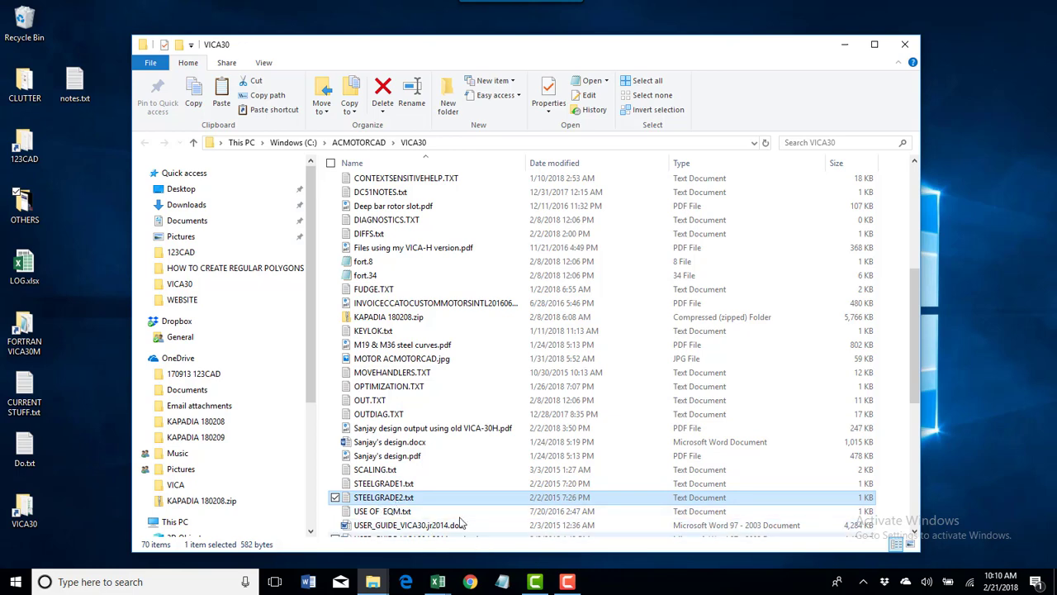
double_click(409, 469)
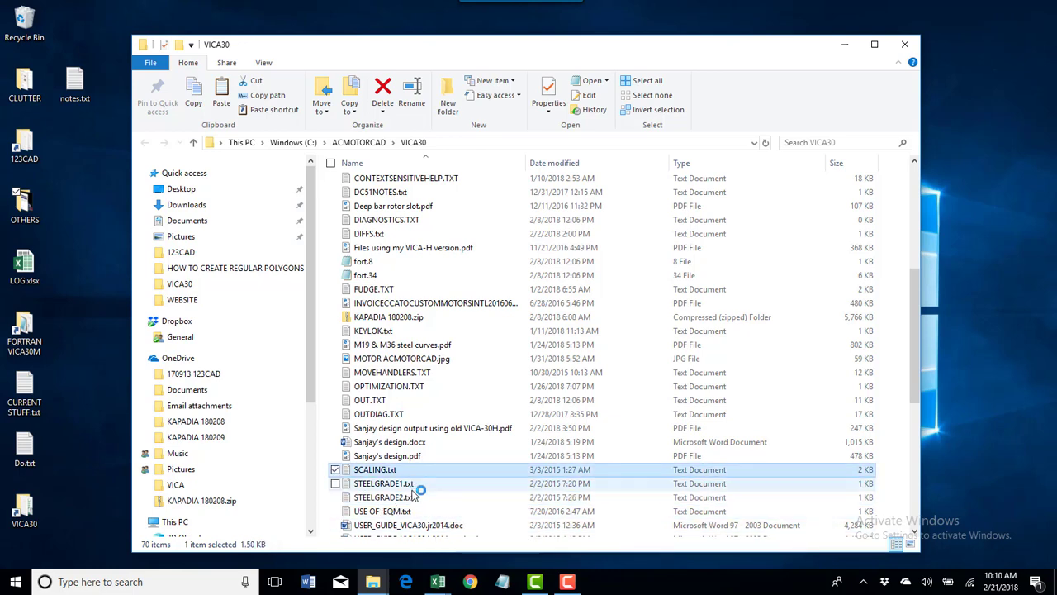
click(413, 488)
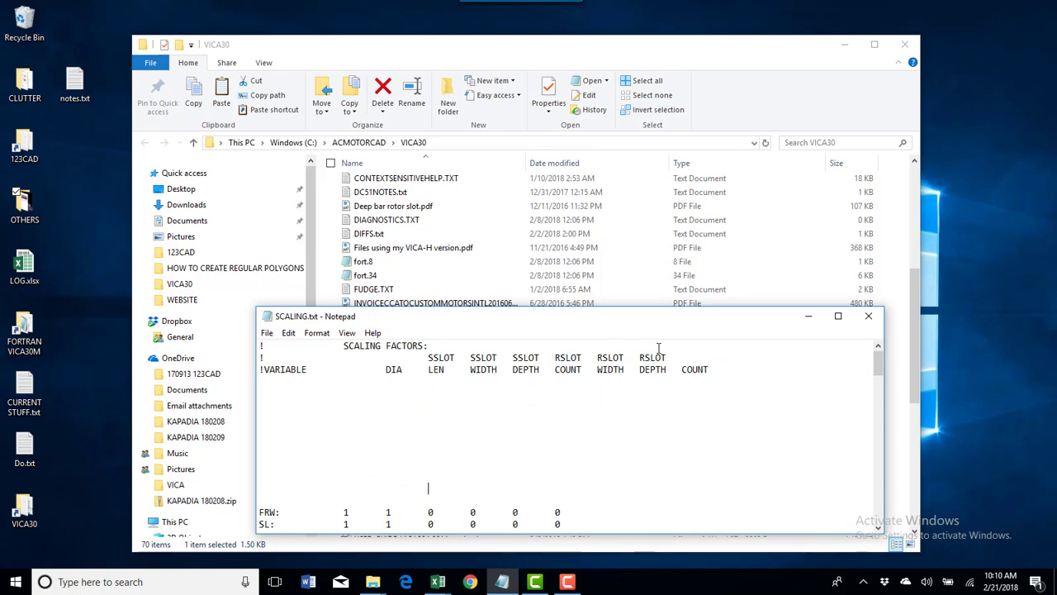
click(868, 316)
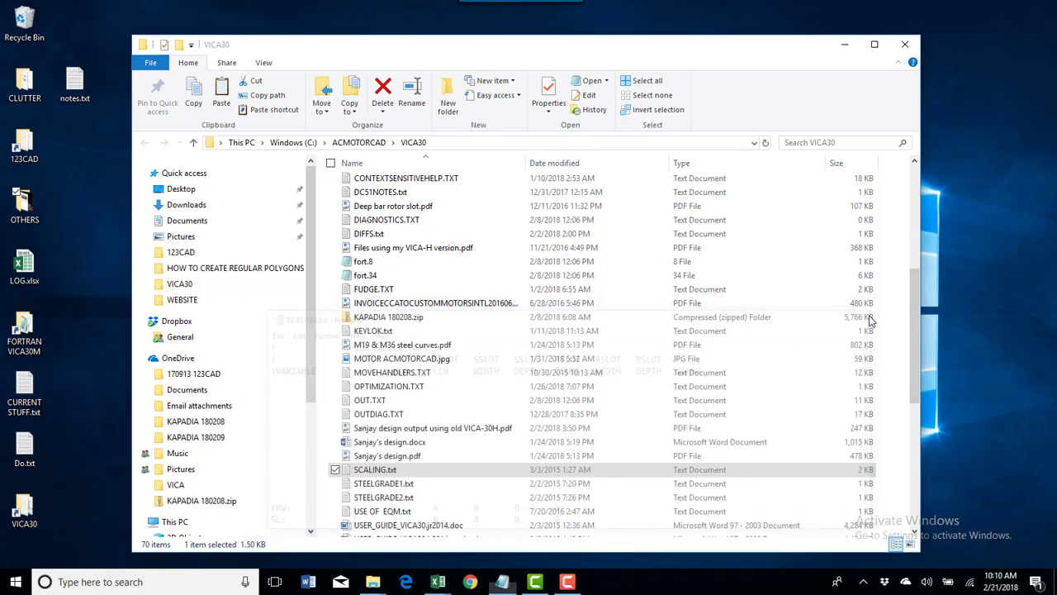
double_click(386, 484)
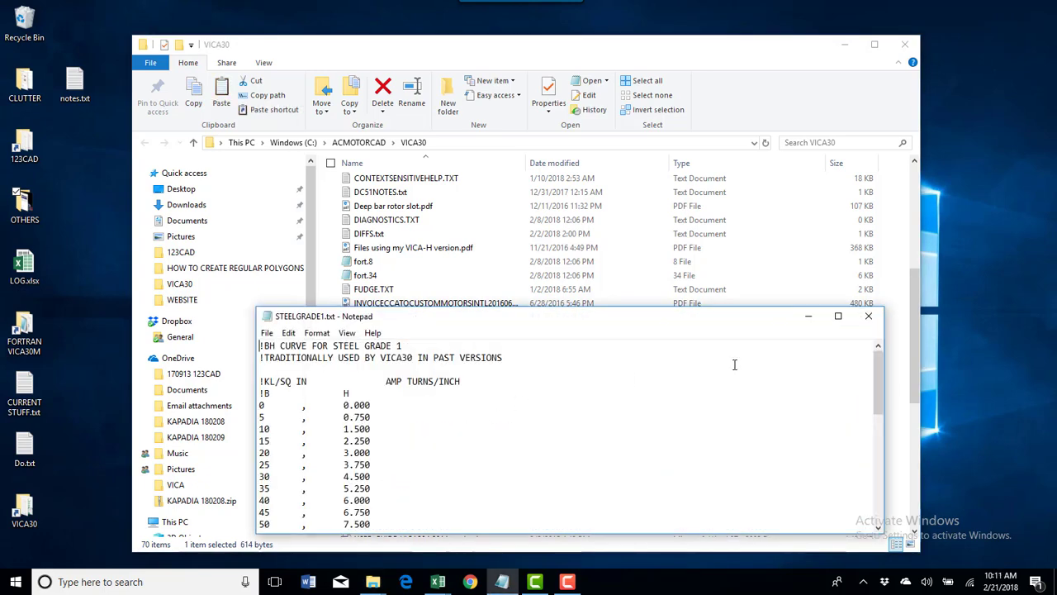
click(837, 316)
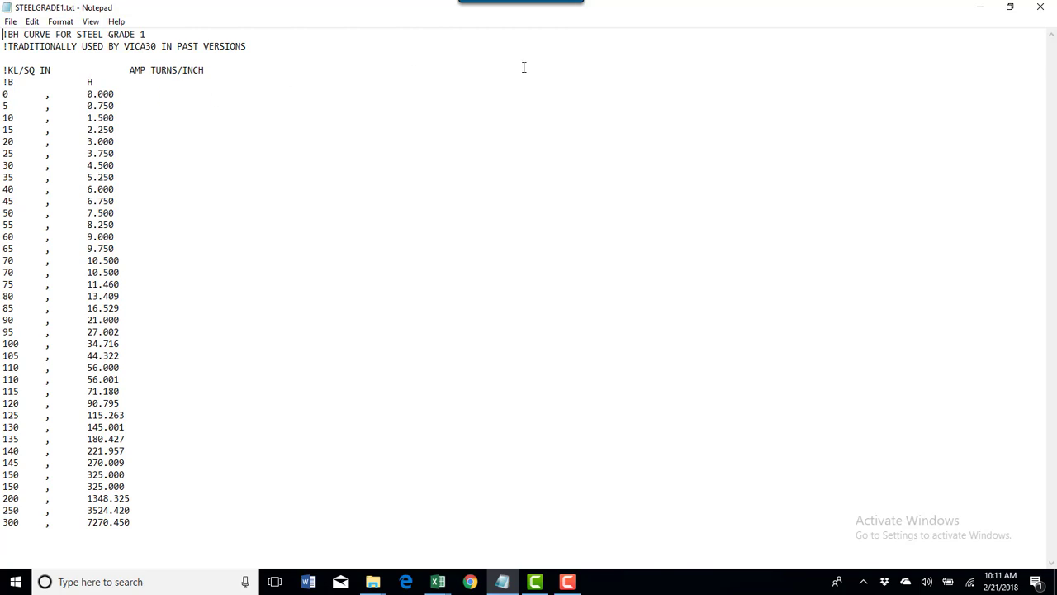
click(1040, 6)
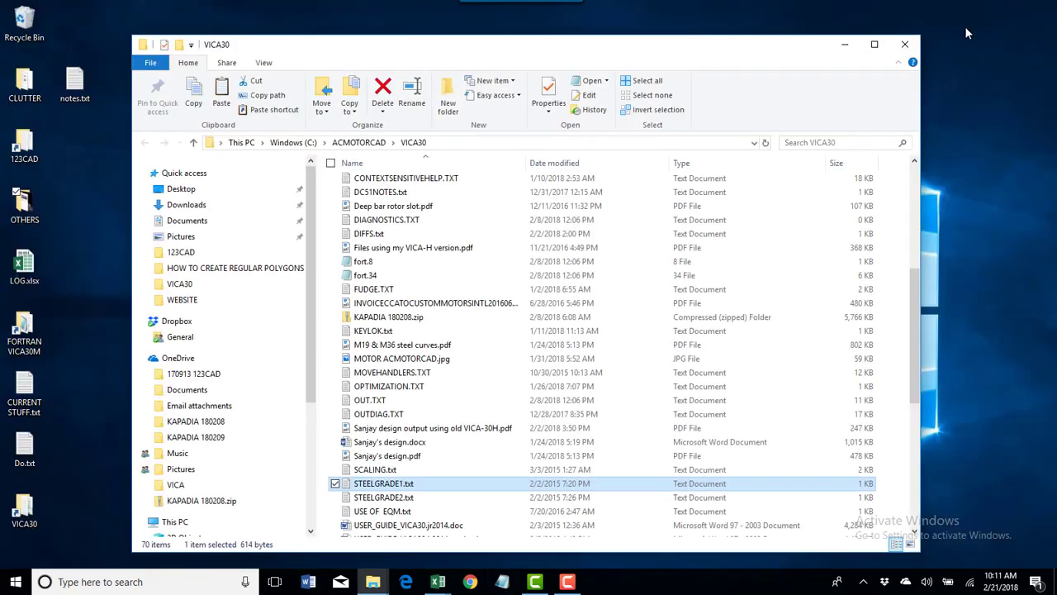
double_click(390, 498)
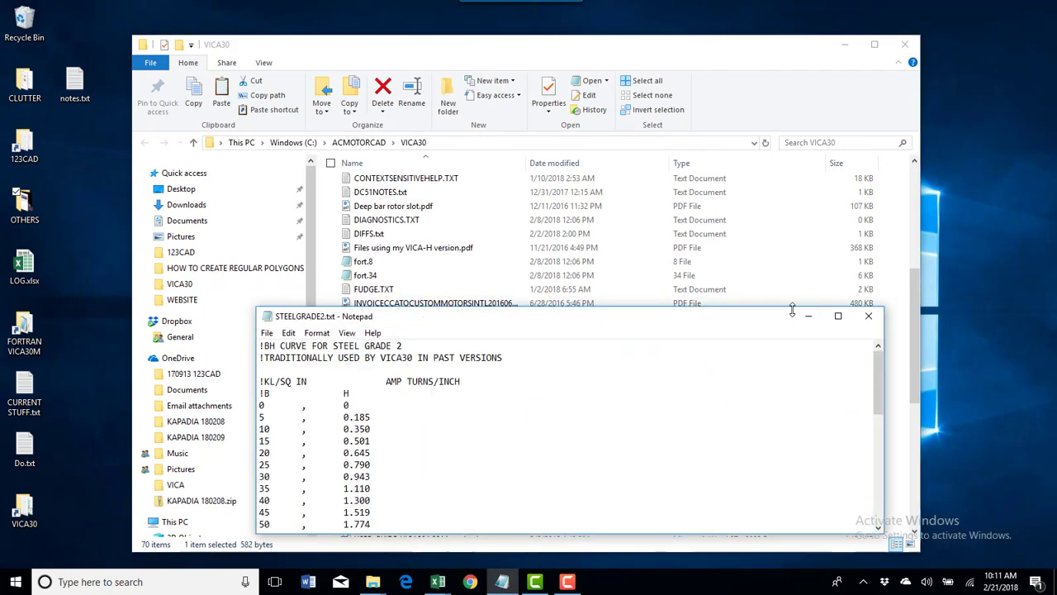
click(837, 315)
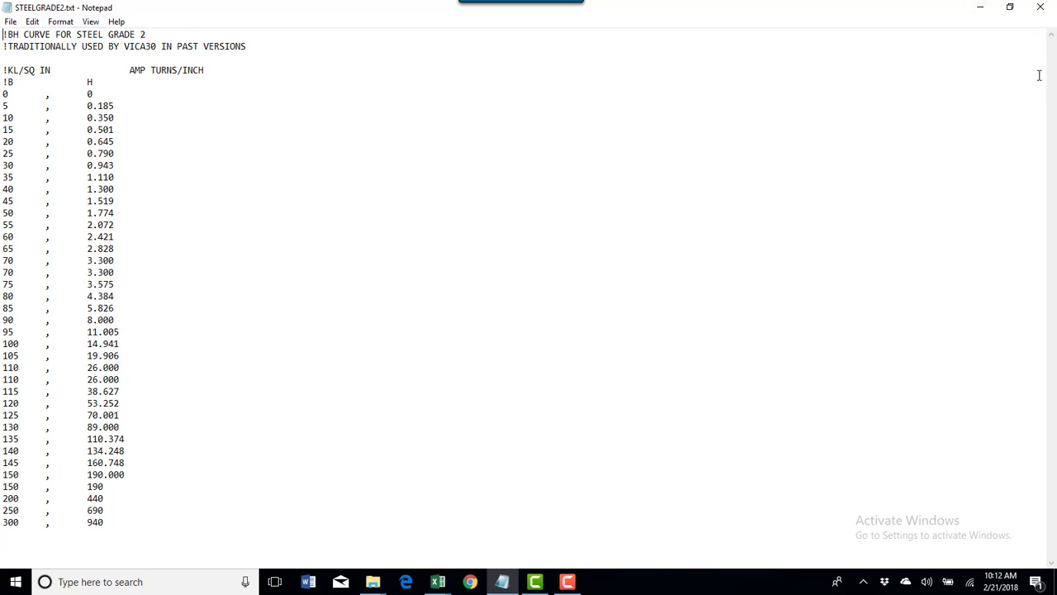
click(1041, 9)
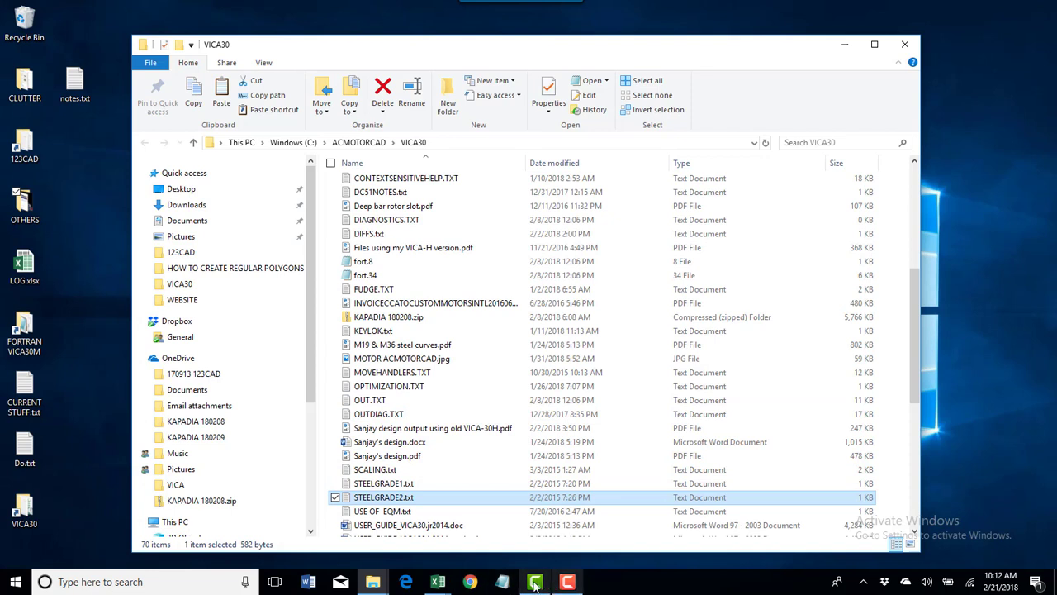
Step: Restore the VICA30 workbook and scroll STEEL GRADE 1 to the Alloy4750 tables at column AX
click(438, 583)
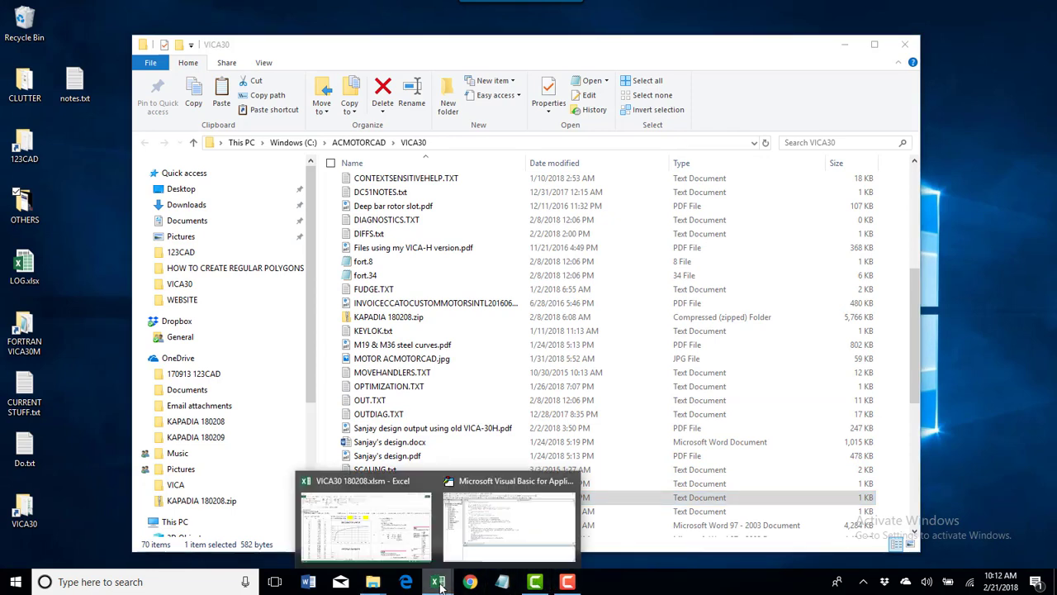
click(362, 545)
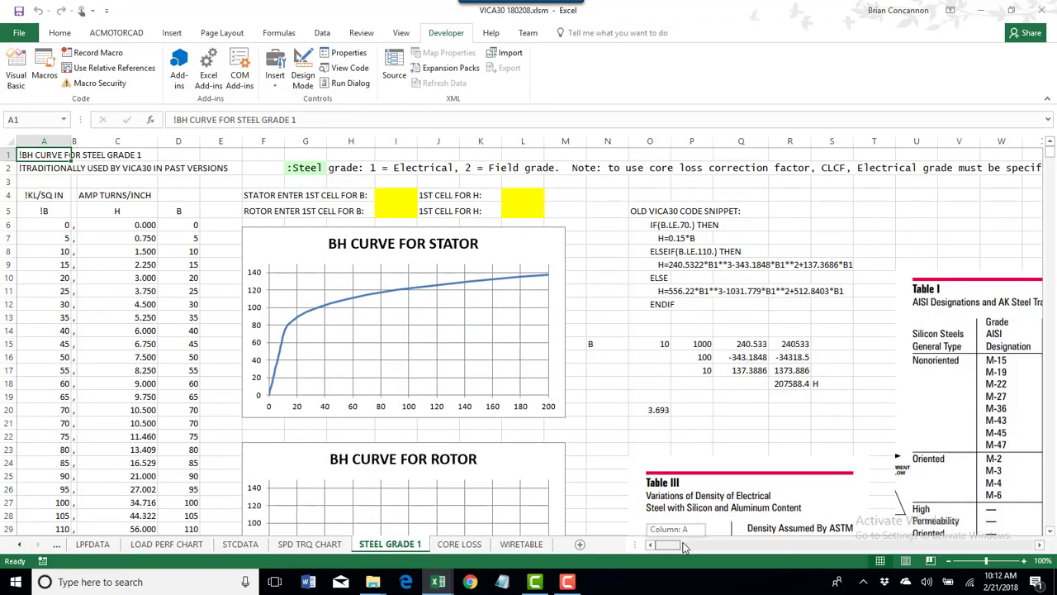
drag(675, 545, 831, 553)
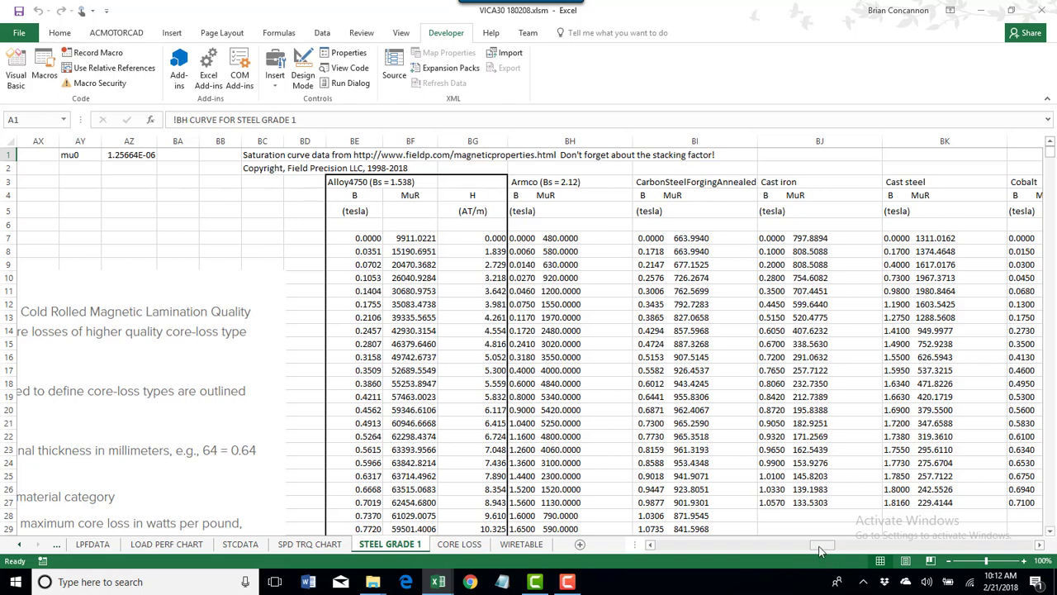
drag(820, 549, 818, 550)
click(136, 164)
click(136, 156)
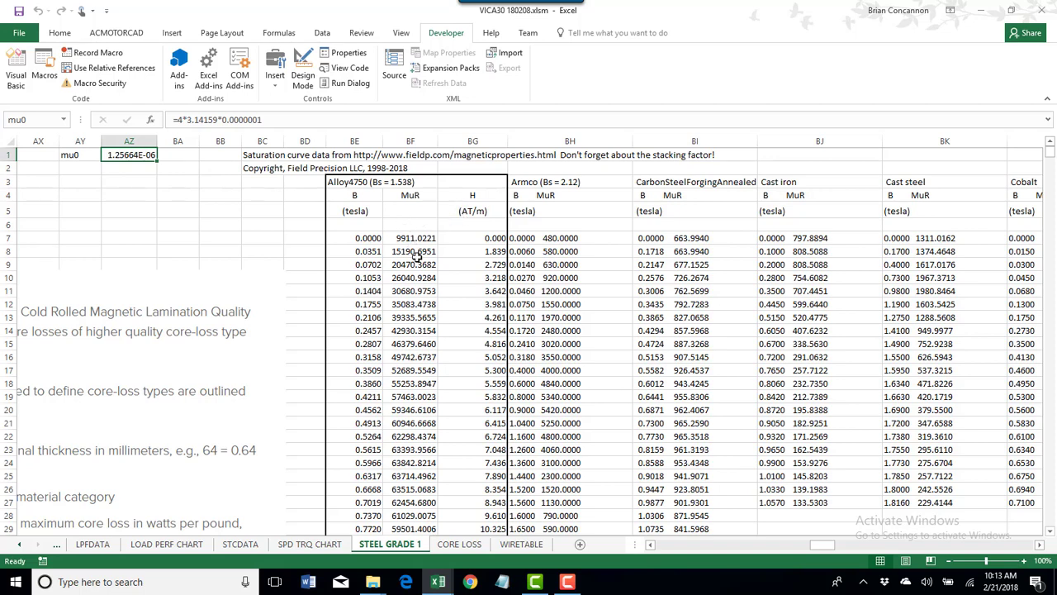
click(495, 238)
click(495, 285)
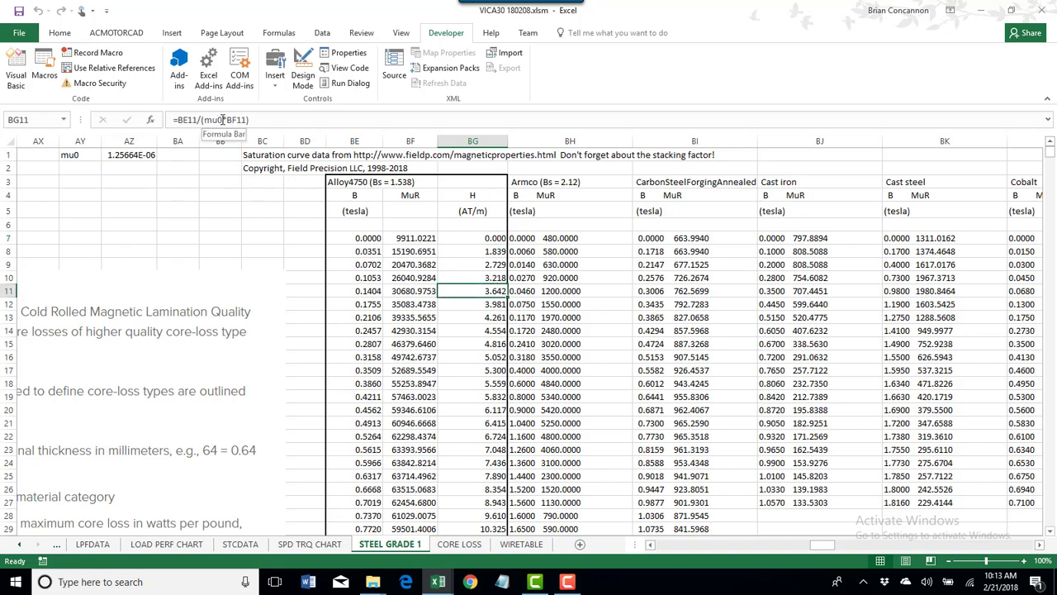
click(121, 153)
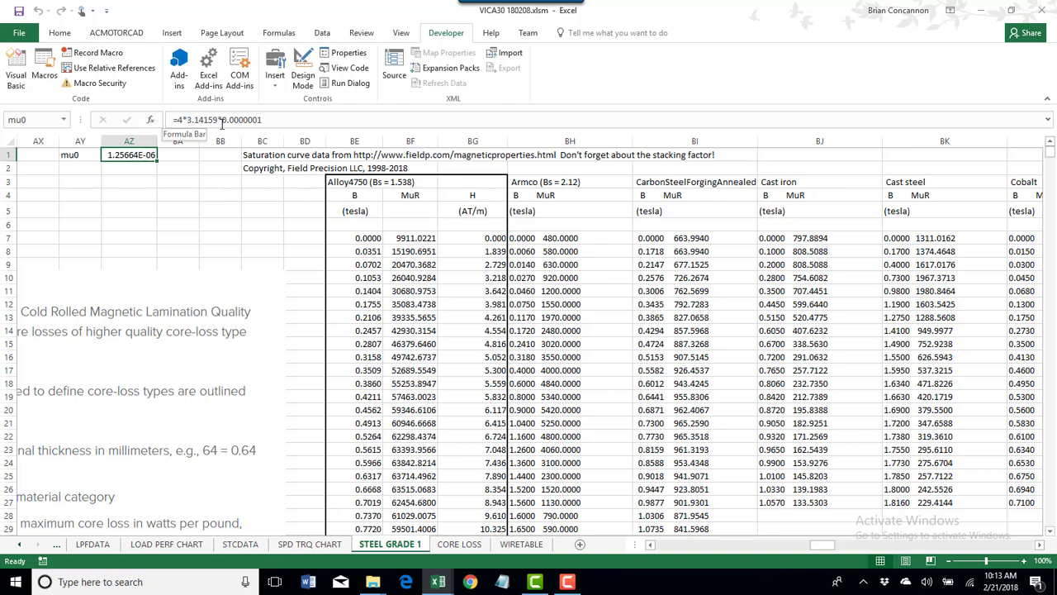
click(193, 166)
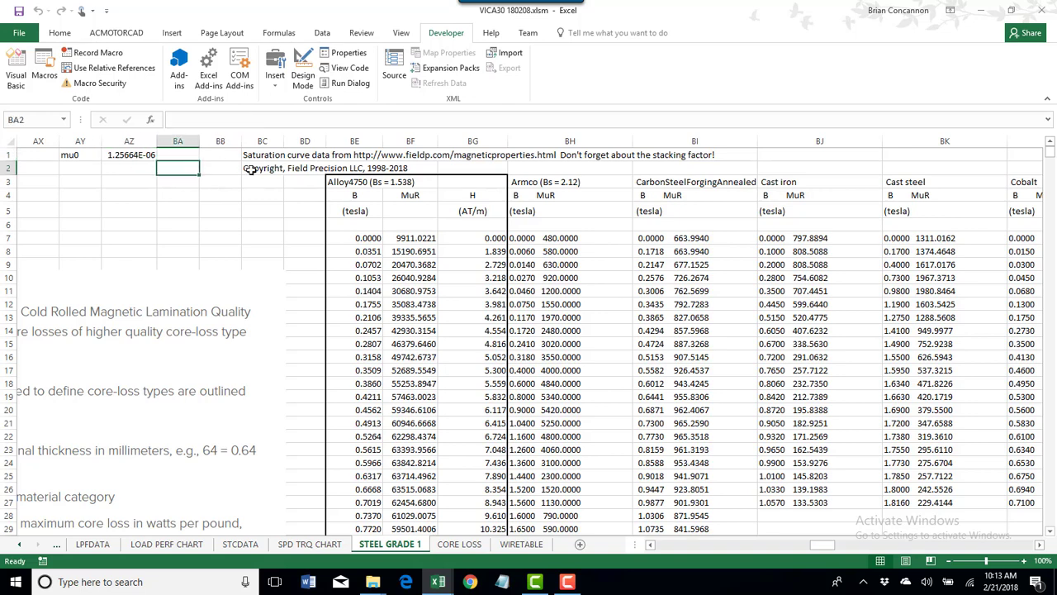
click(421, 237)
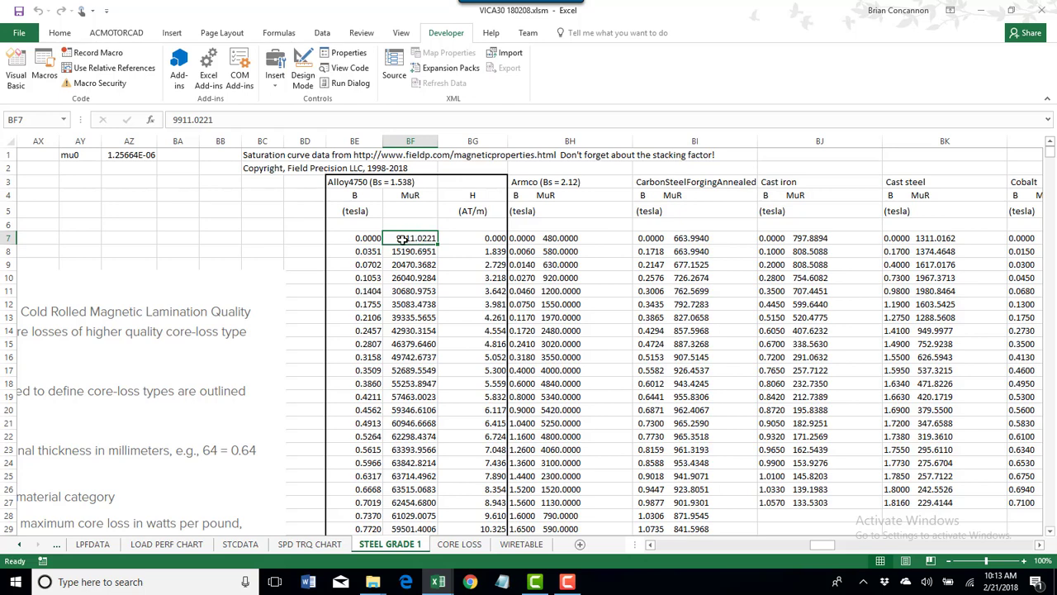
click(366, 237)
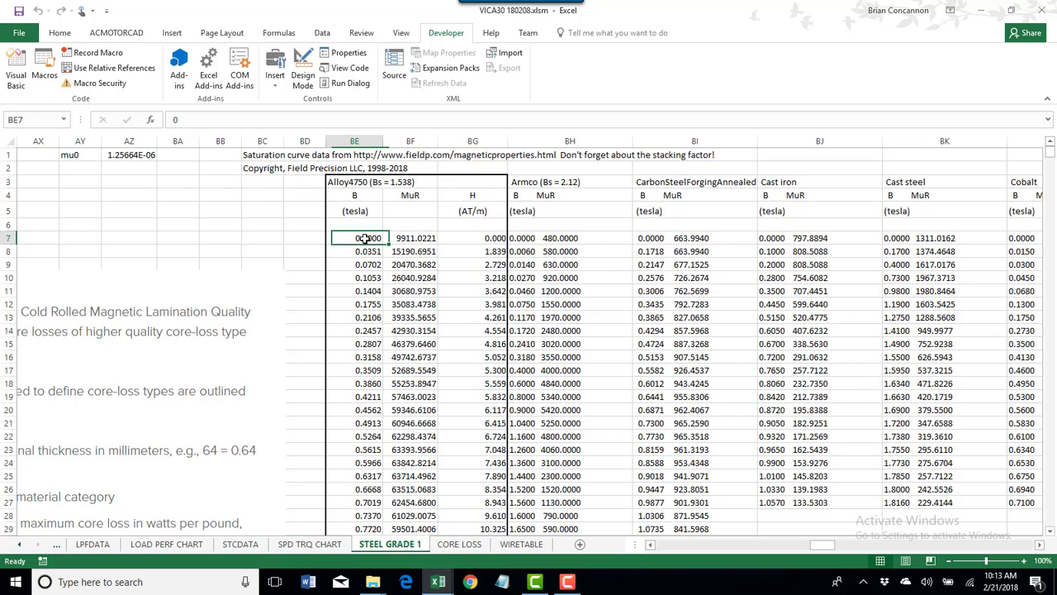
double_click(487, 238)
key(Escape)
click(493, 292)
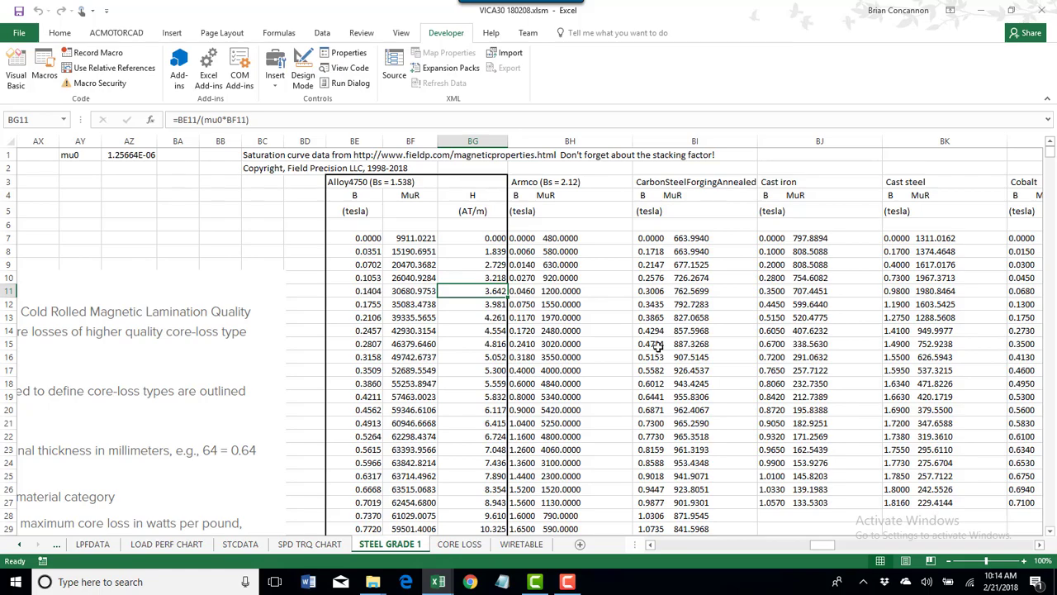
Step: Page right through the material curve tables to column DI, then return to column A
click(913, 546)
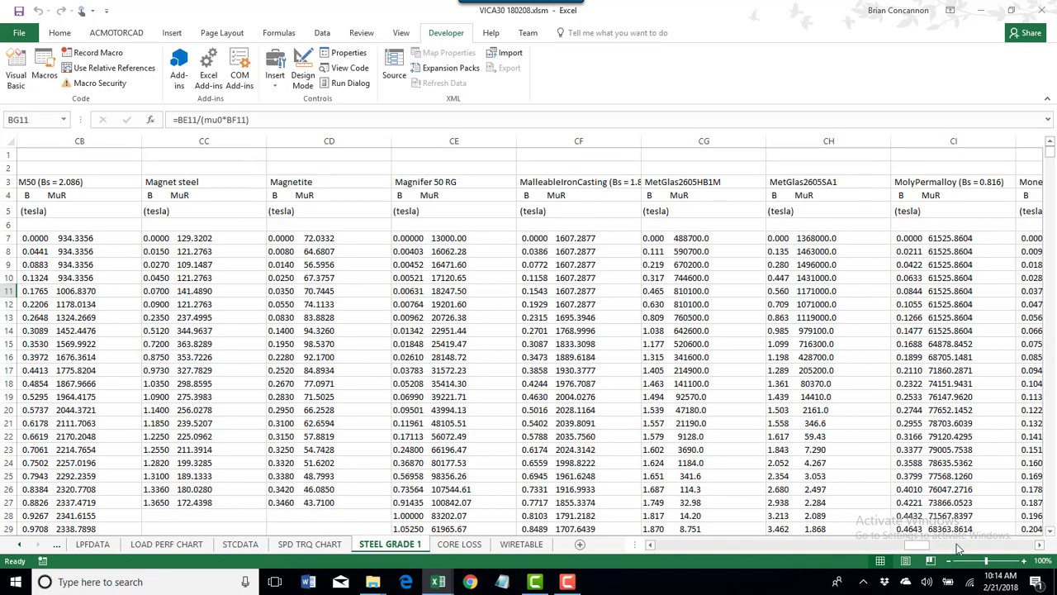
click(1021, 548)
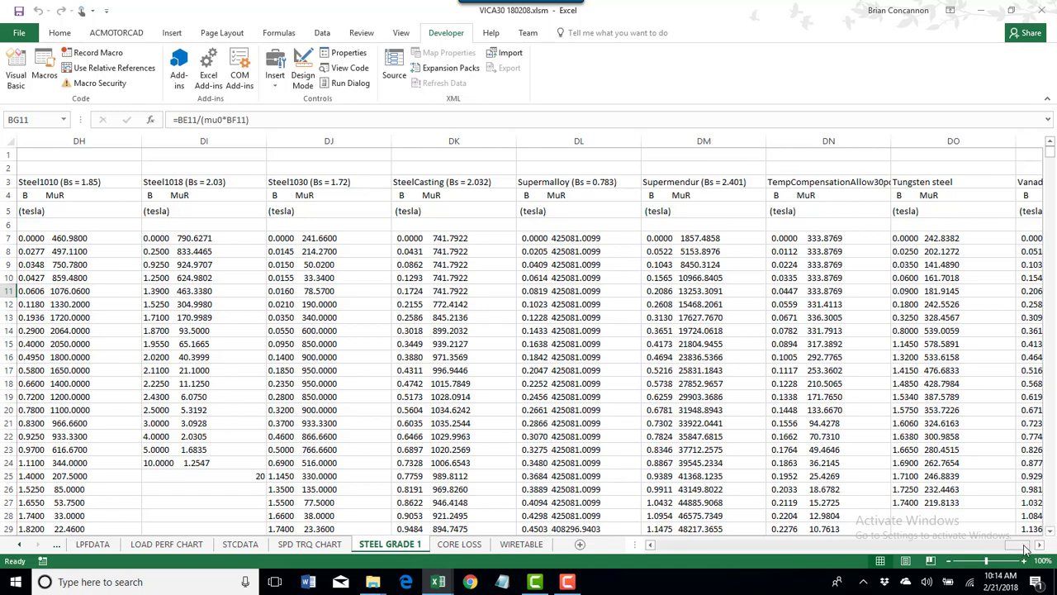
drag(1024, 546, 669, 546)
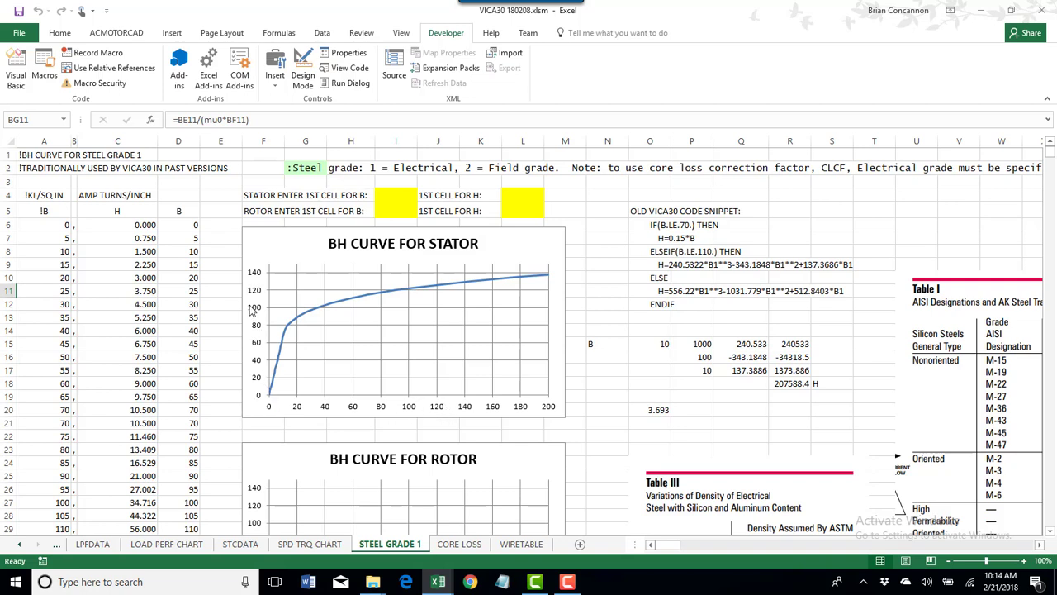
Step: Copy the STEEL GRADE 1 H and B values in C6:D42 and start a blank Notepad document
click(153, 224)
click(195, 316)
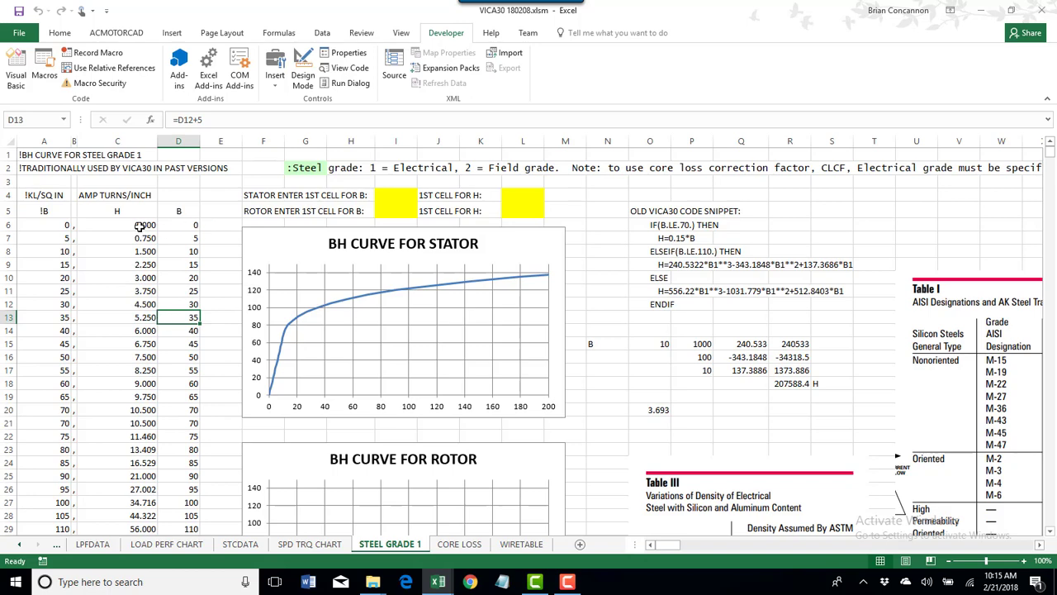
drag(140, 224, 182, 406)
mouse_move(438, 586)
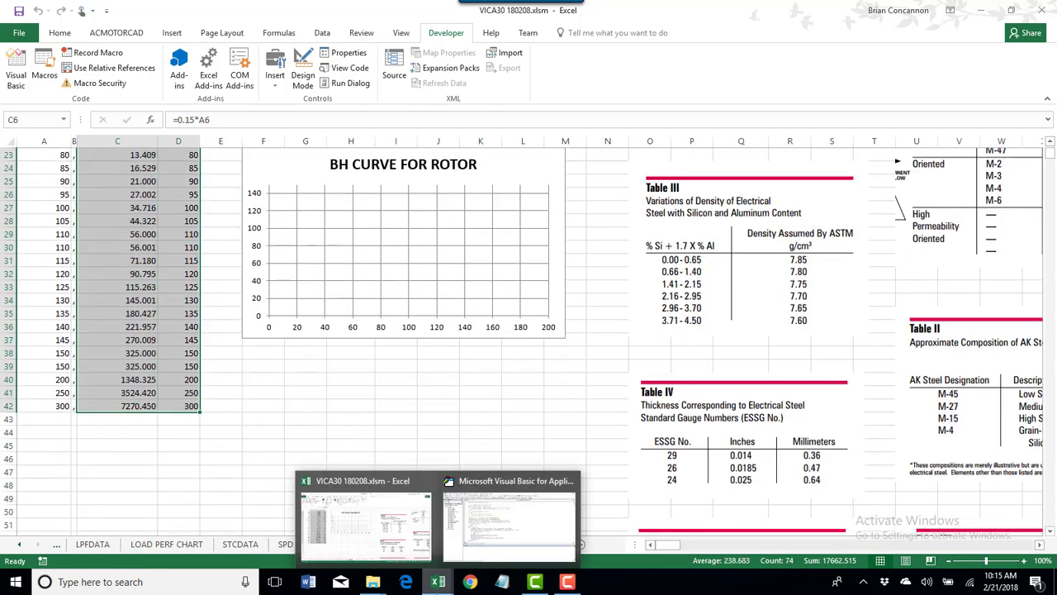
key(ctrl+c)
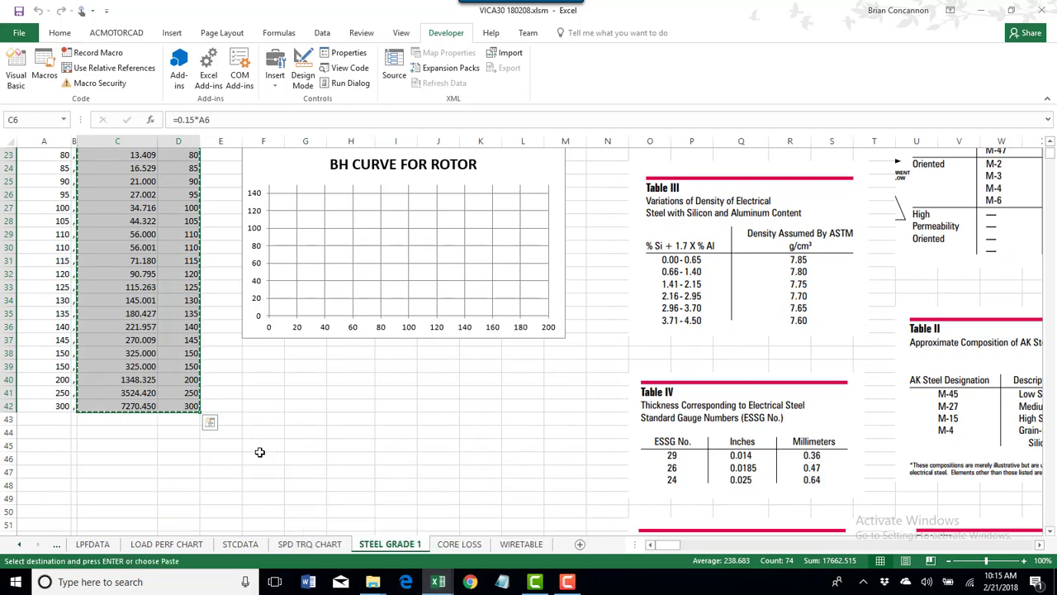
click(501, 583)
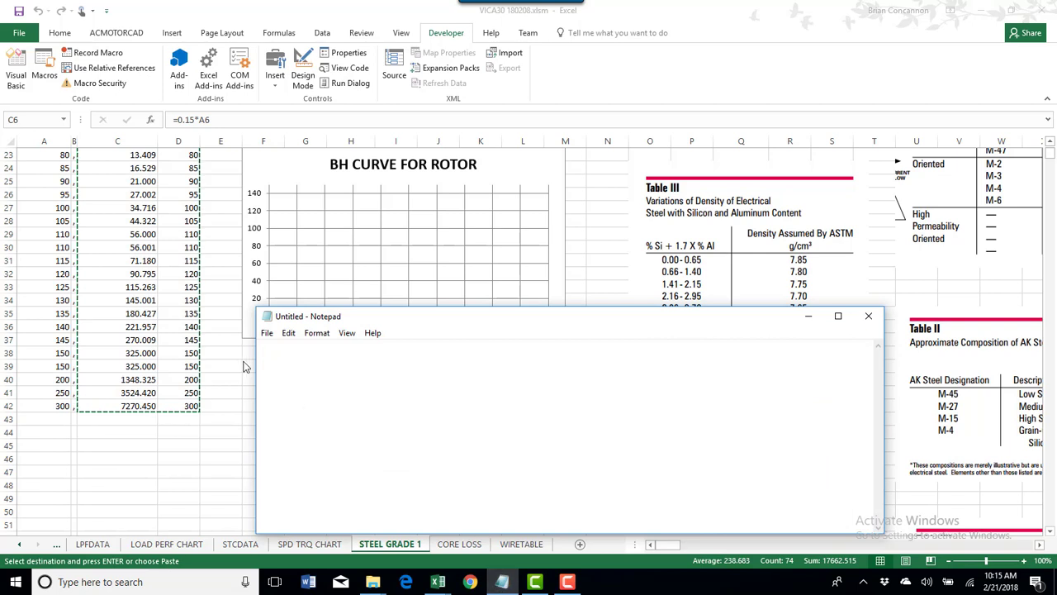
Step: Paste the H and B value pairs (0.000 0, 0.750 5…) into Untitled Notepad and open Replace
click(266, 334)
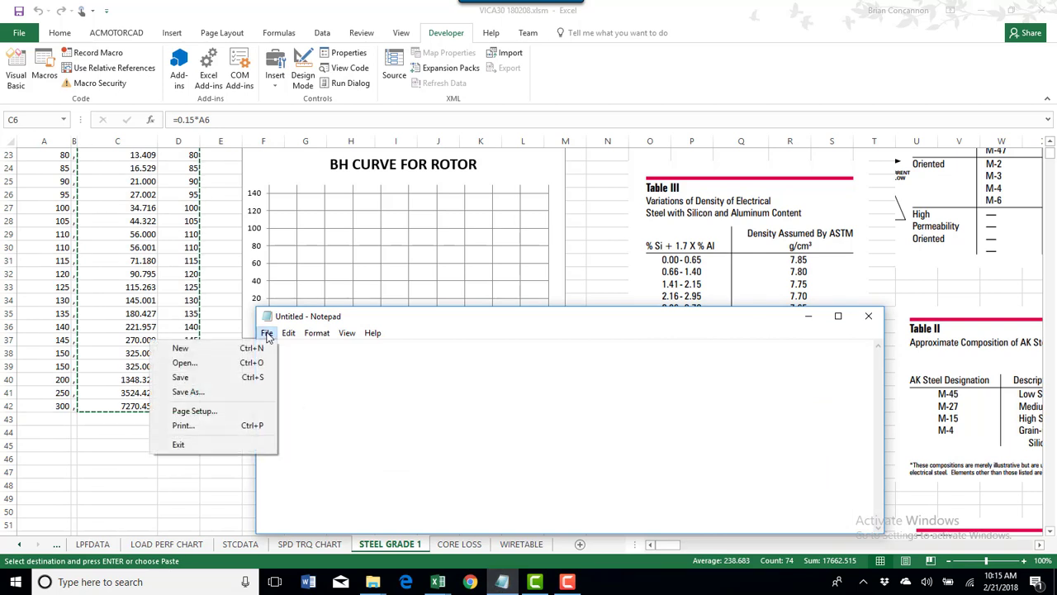
click(312, 355)
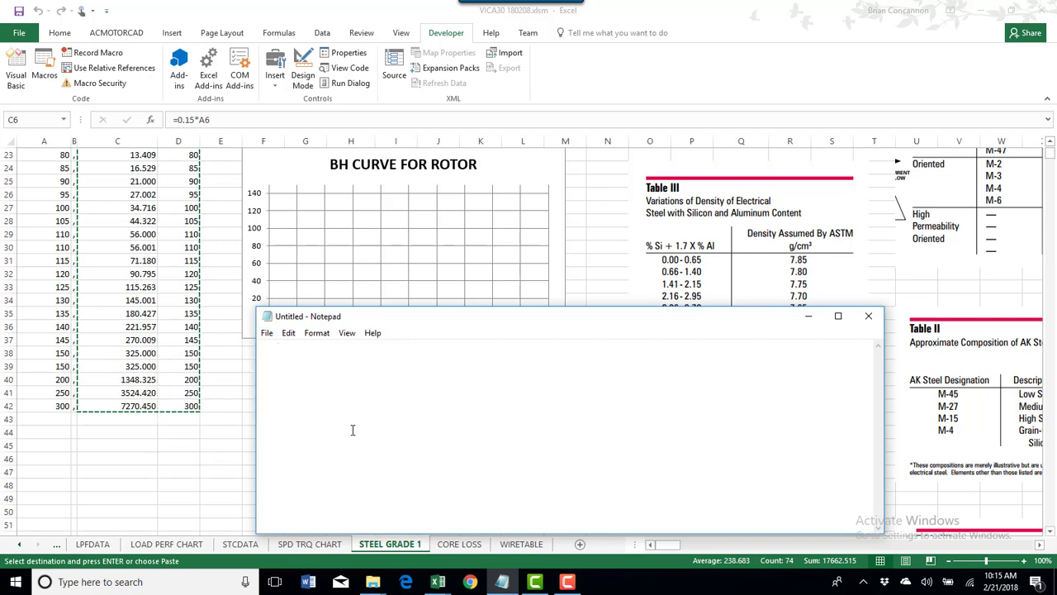
key(ctrl+v)
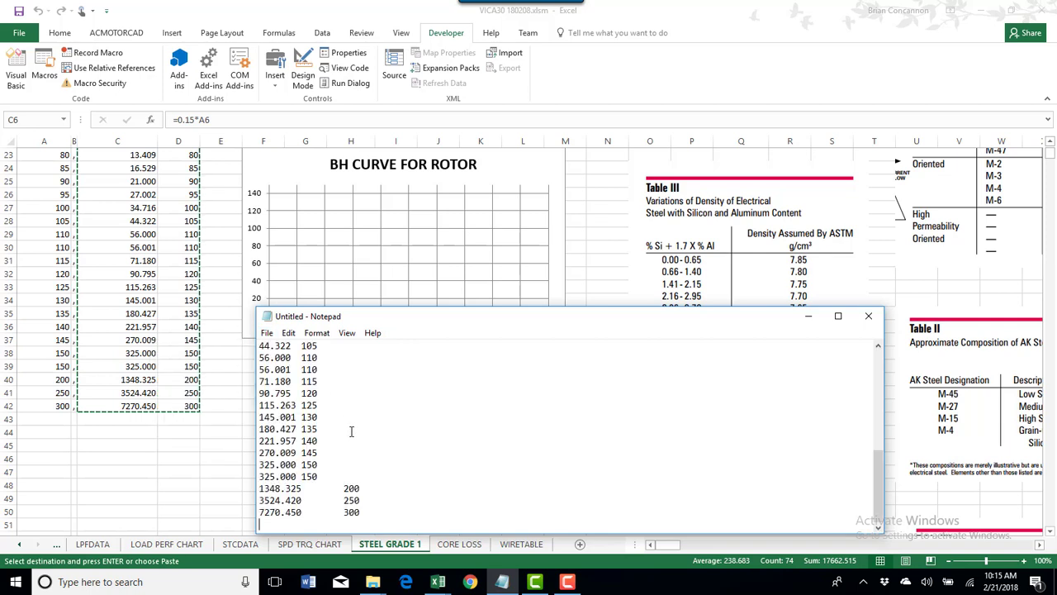
scroll(549, 404, up, 8)
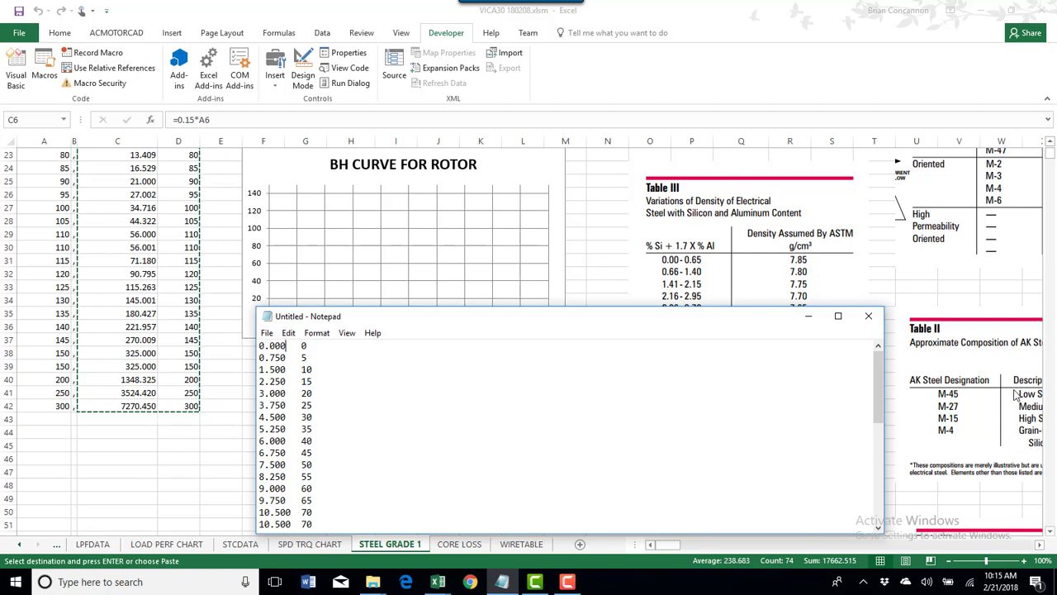
key(ctrl+h)
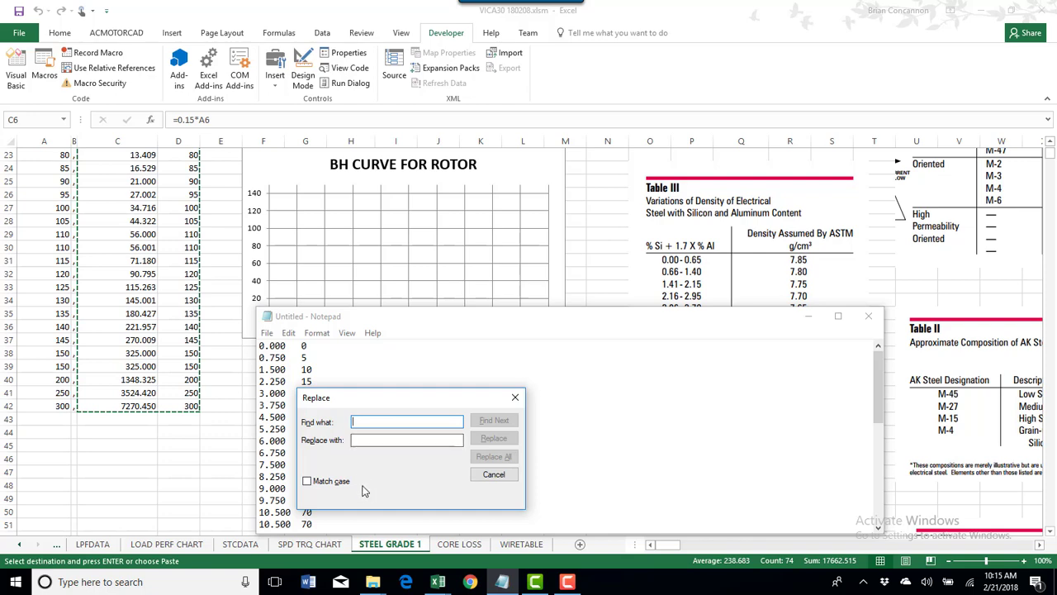
Step: Turn on Match case, clear Excel's pending copy, and minimize Excel to show the VICA30 folder
click(335, 481)
key(alt+Tab)
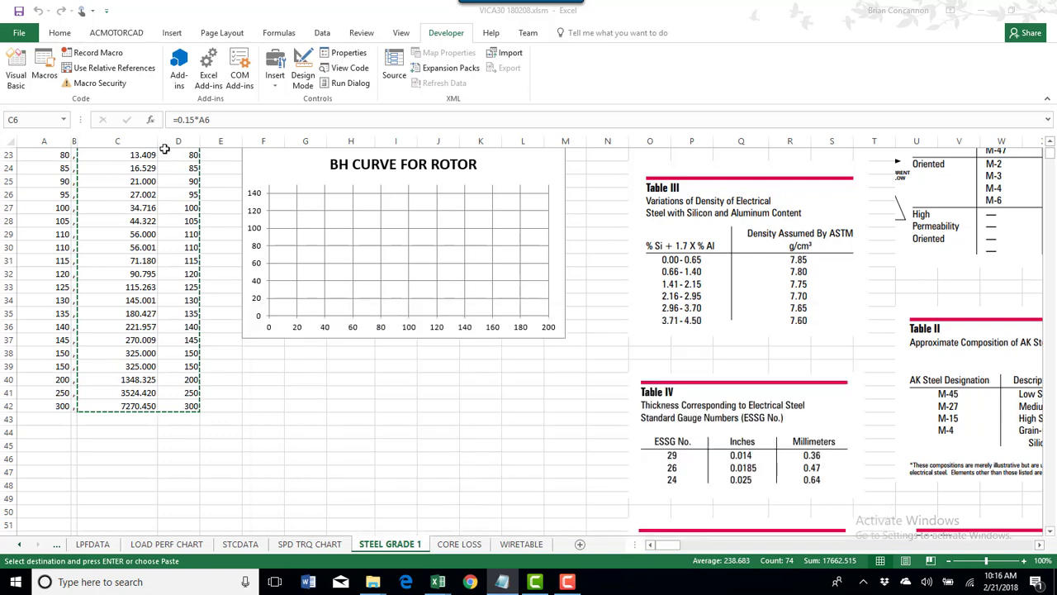
key(Escape)
scroll(355, 462, up, 7)
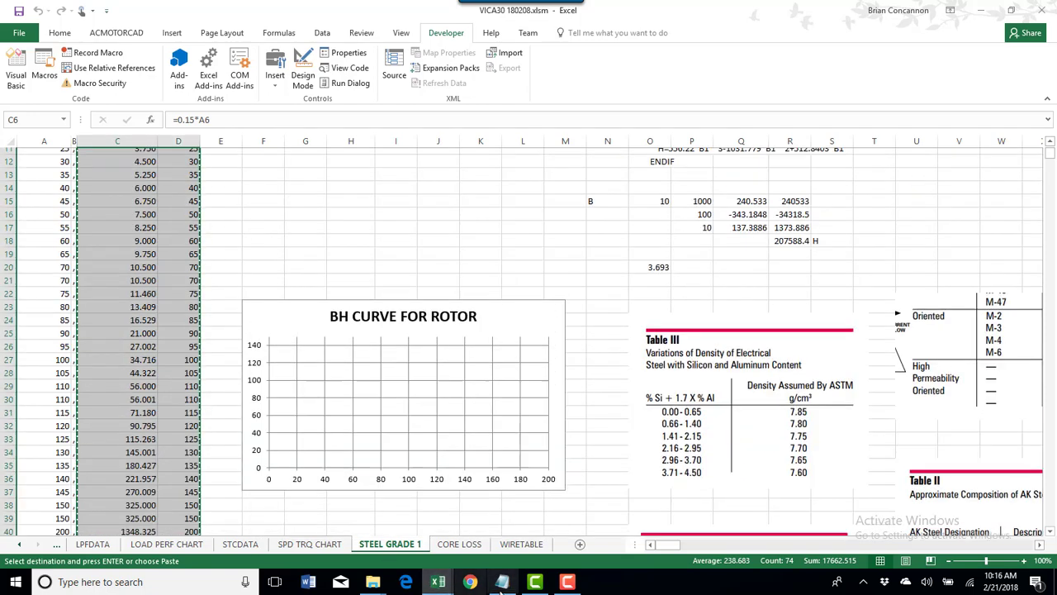
click(502, 581)
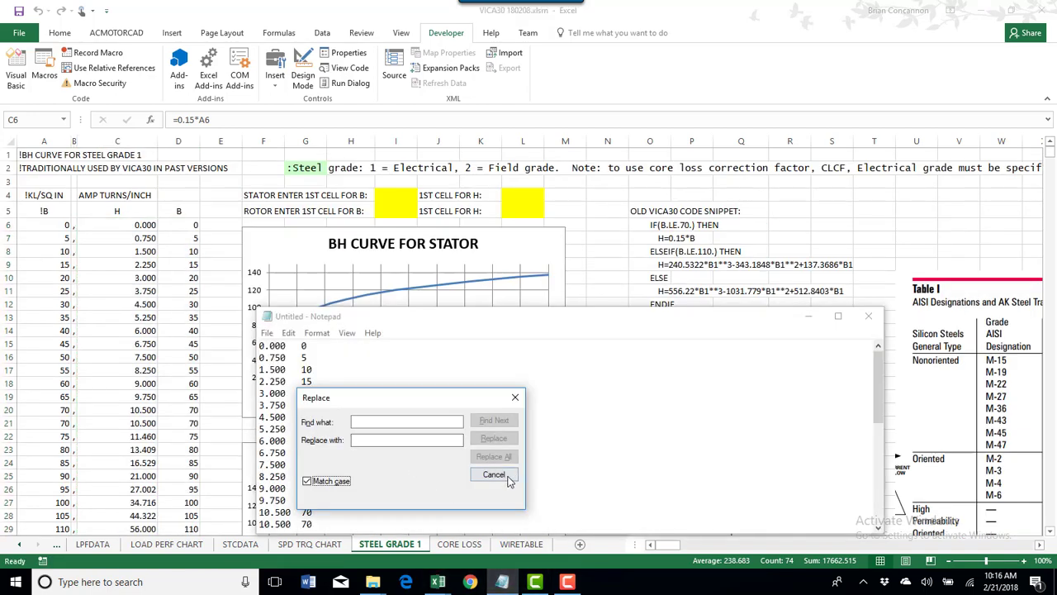
drag(498, 473, 569, 399)
click(982, 10)
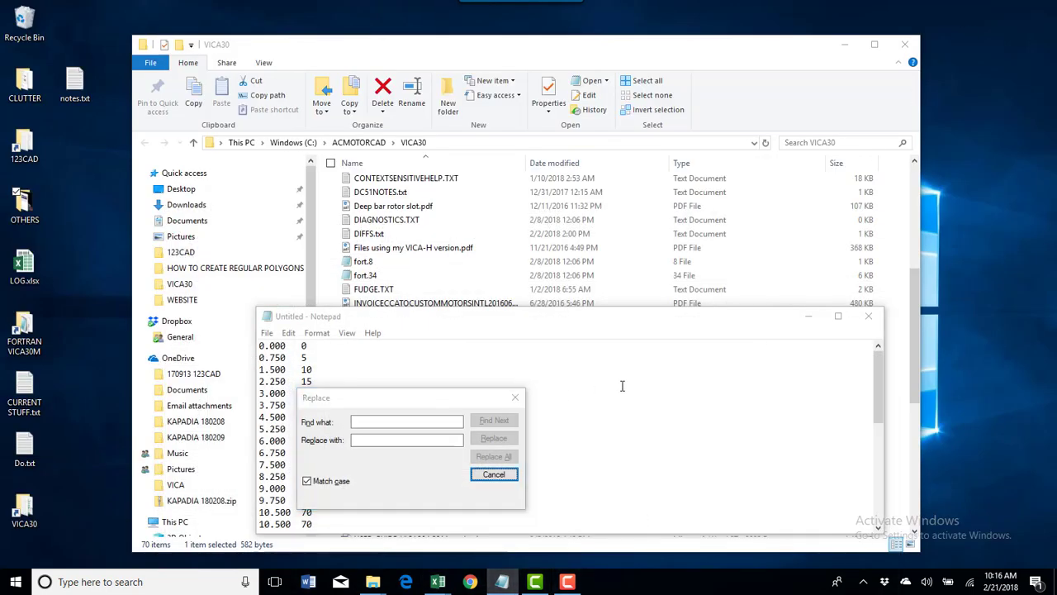
Step: Add commas after the first four H values (0.000 through 2.250) and close the Replace dialog
click(623, 385)
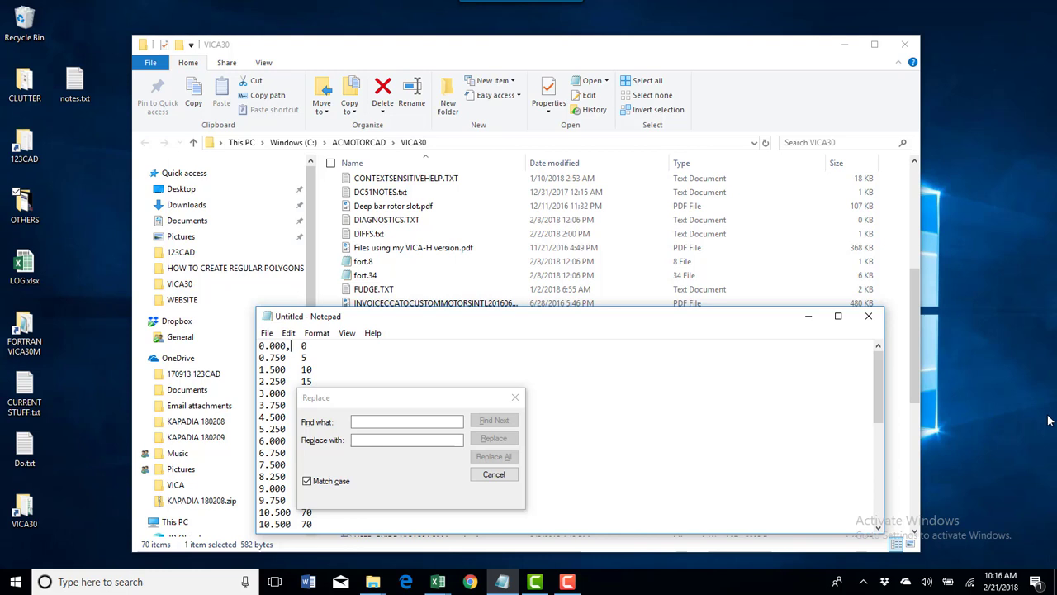
key(Down)
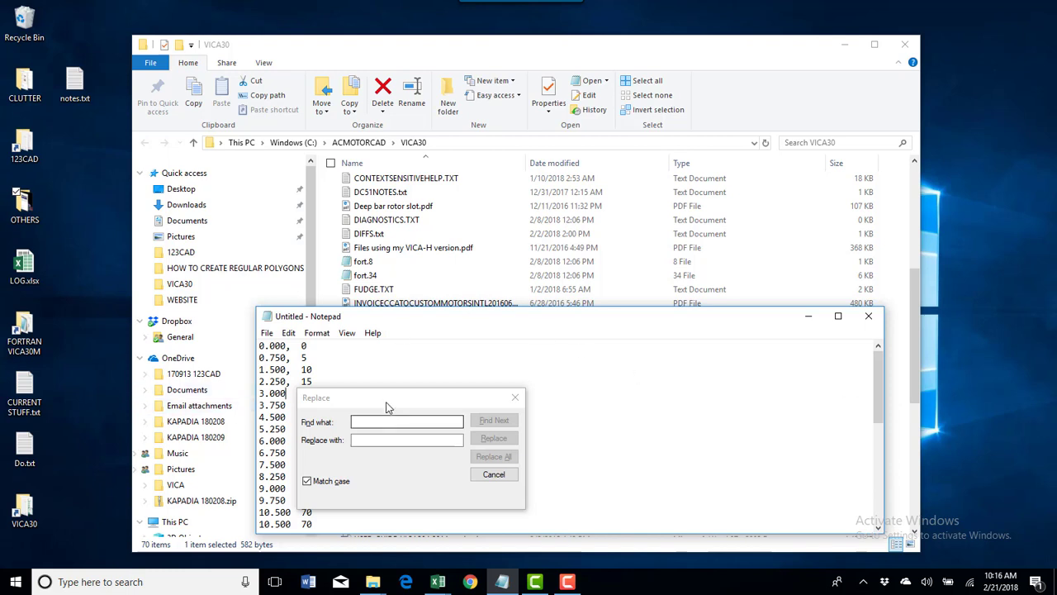
click(406, 421)
drag(380, 394, 616, 389)
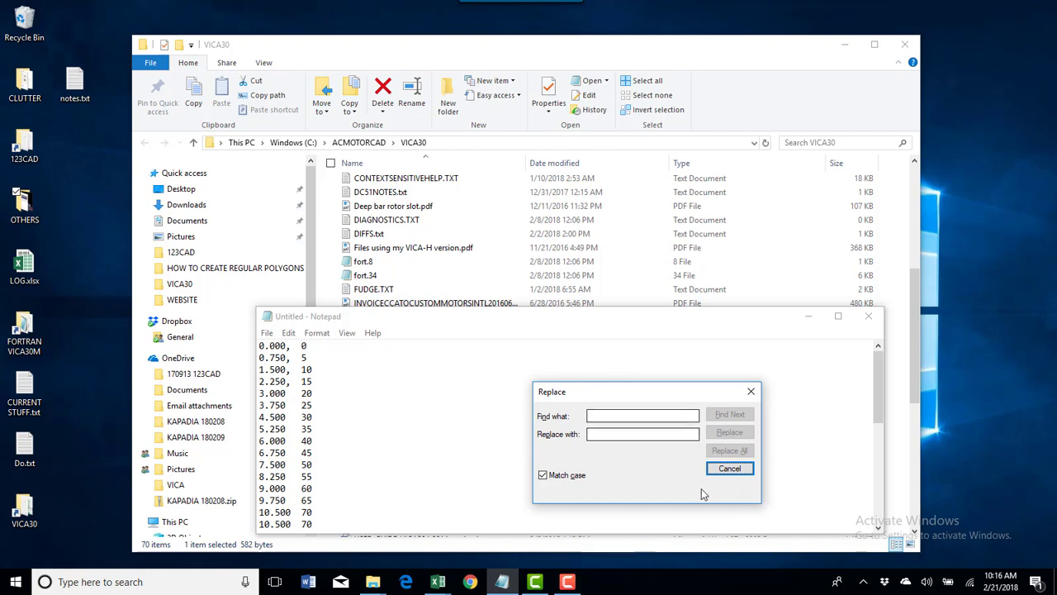
click(726, 472)
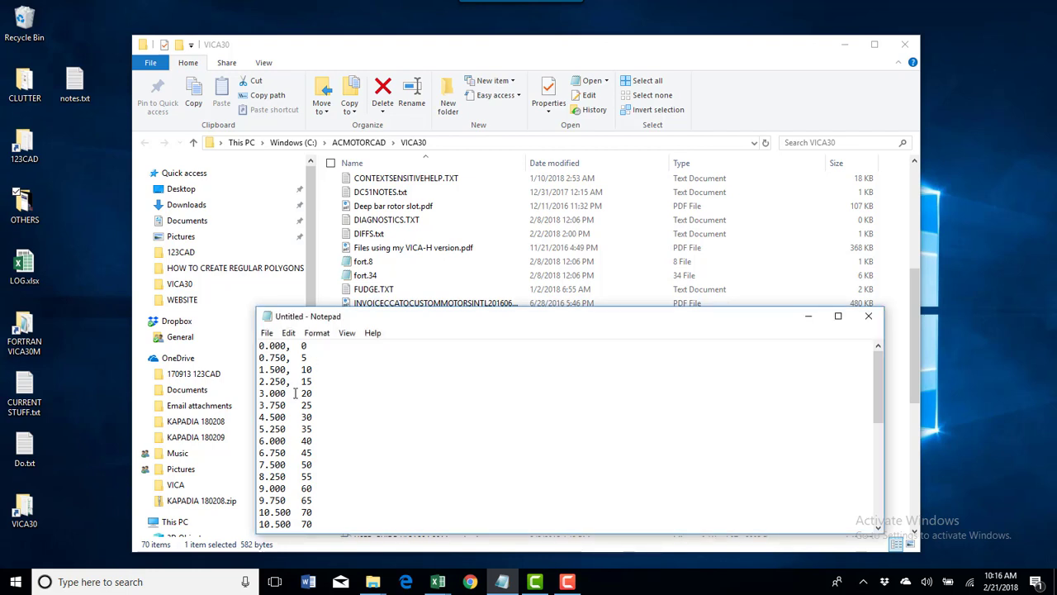
Step: Change the 3.000 line to 3.000,20 and add a comma after 5 on line 2
click(1035, 381)
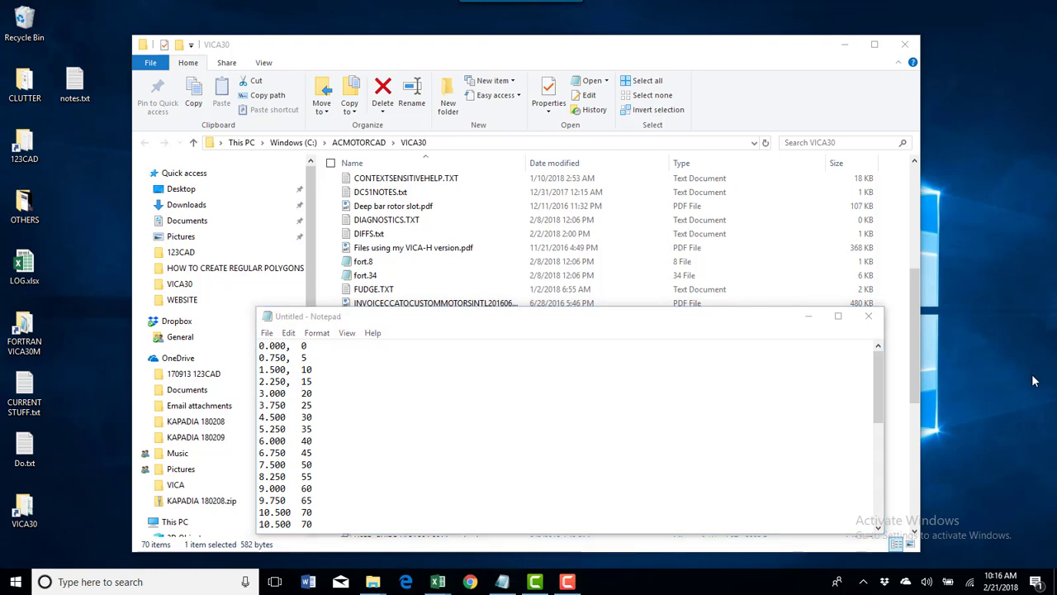
click(477, 428)
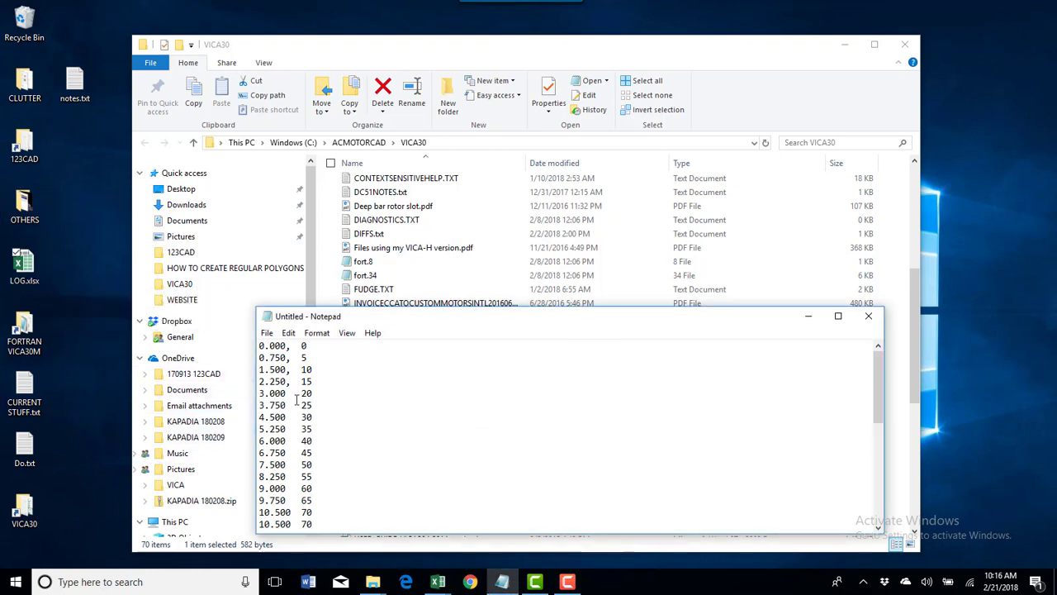
drag(300, 393, 285, 393)
text(,  5,)
key(Down)
click(405, 582)
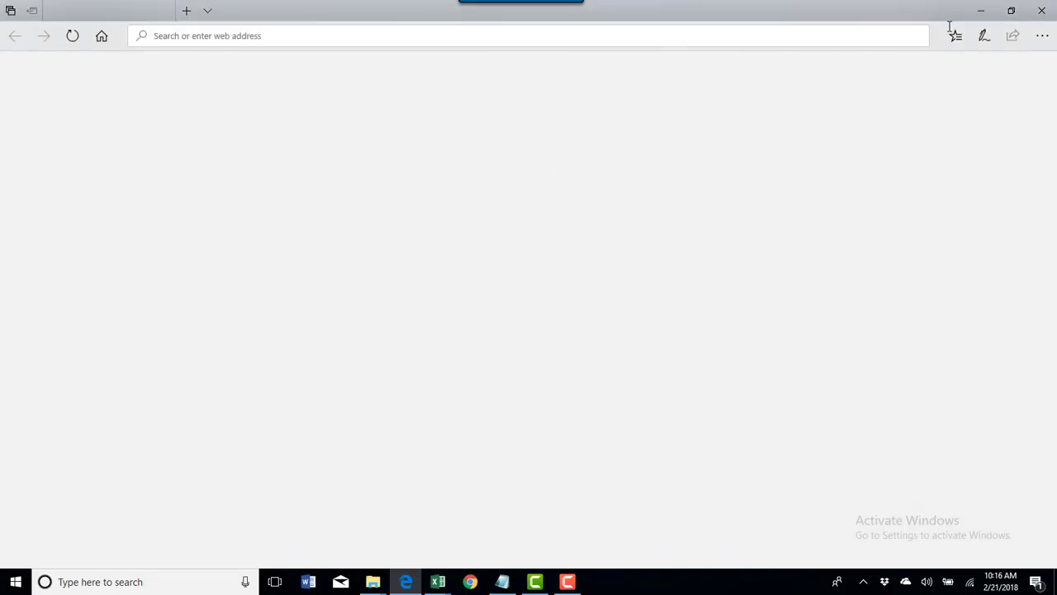
click(1042, 14)
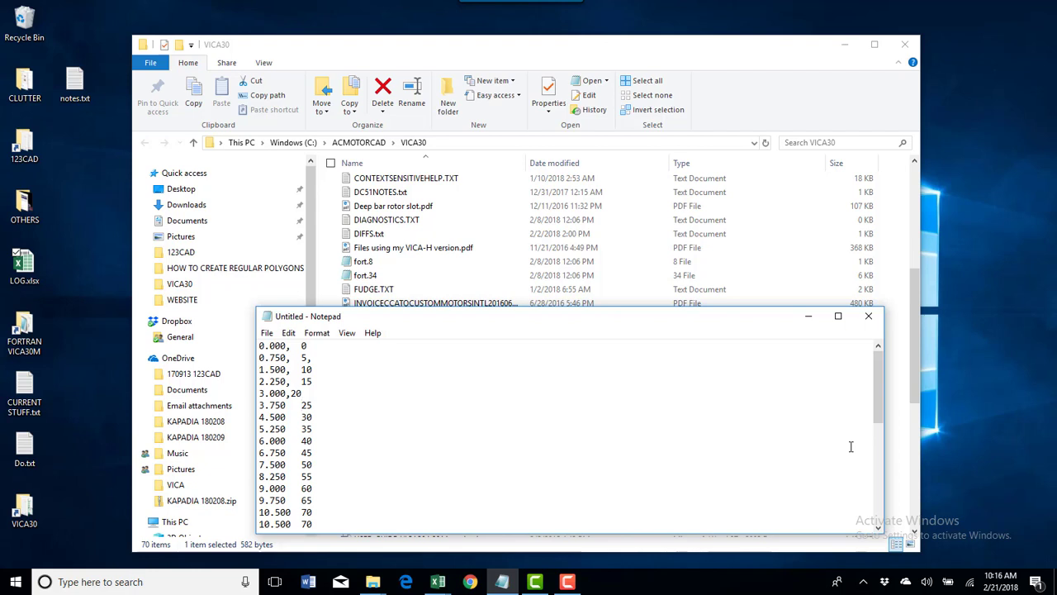
Step: Add commas before the B values from the 4.500 line on, removing the doubled comma on 6.750
text(,)
key(Down)
key(Left)
text(,)
key(Down)
key(Left)
text(,)
key(Down)
key(Left)
text(,)
key(Down)
key(Left)
text(,,)
key(Up)
key(Up)
key(End)
key(Delete)
text(,)
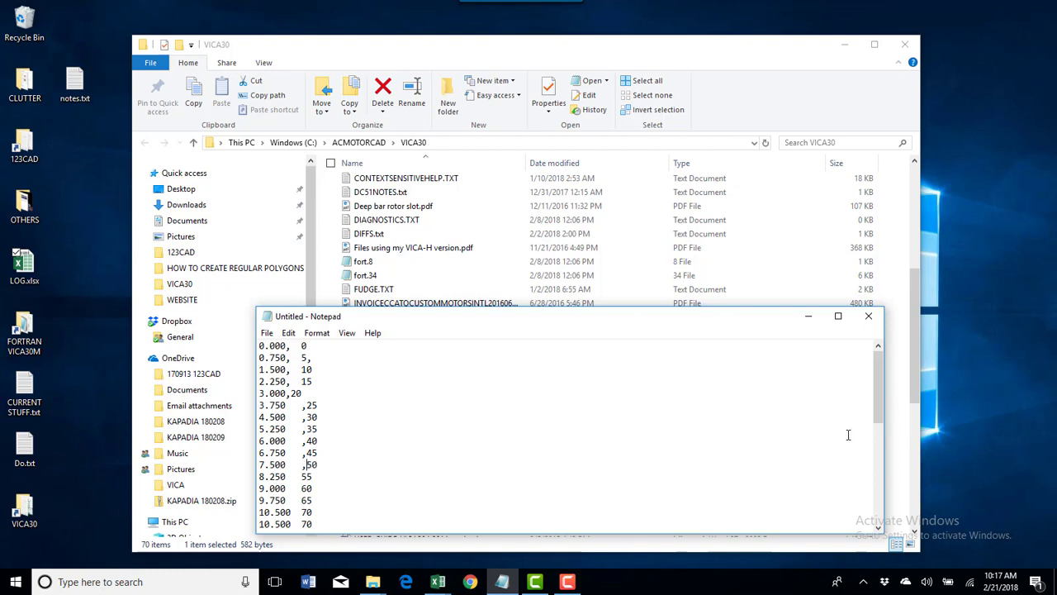
Step: Continue inserting commas before the B values down through the 100 and 105 lines
key(Down)
key(Left)
text(,)
key(Down)
key(Left)
text(,)
key(Down)
key(Left)
text(,)
key(Down)
key(Left)
text(,)
key(Down)
key(Down)
key(Down)
key(Down)
key(Down)
key(Down)
key(Down)
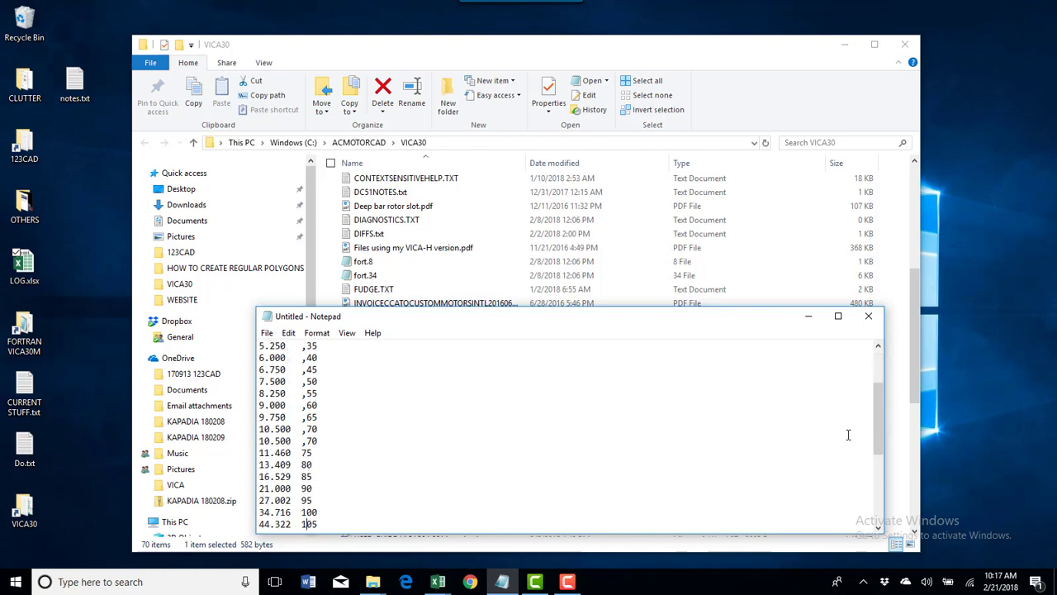
key(Up)
key(Up)
key(Up)
key(Up)
text(,)
key(Down)
key(Left)
text(,)
key(Down)
key(Left)
text(,)
key(Down)
key(Left)
text(,)
key(Down)
key(Left)
text(,)
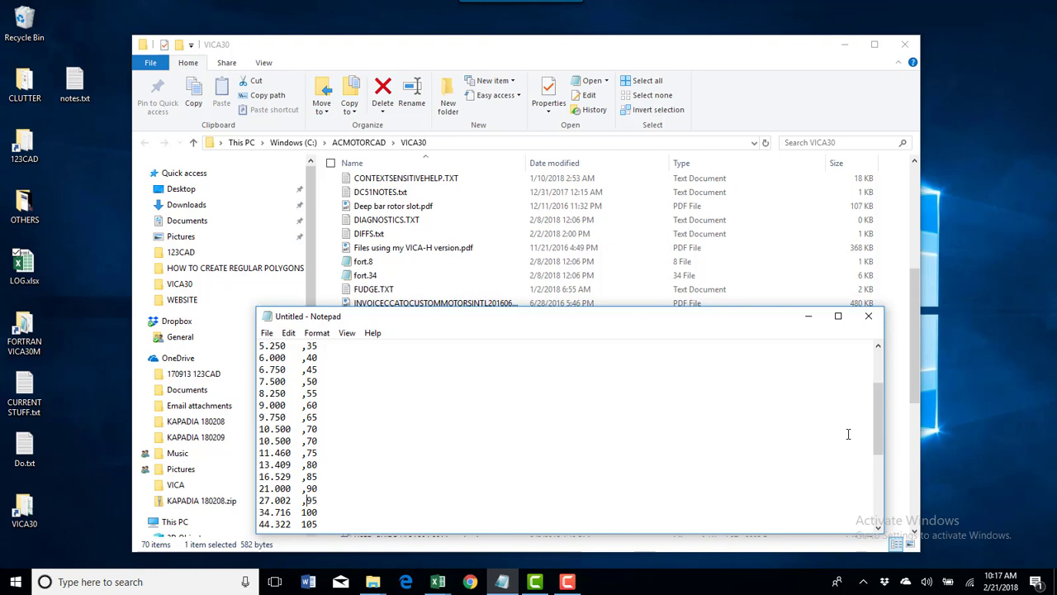
key(Down)
key(Left)
text(,)
key(Down)
key(Left)
text(,)
key(Down)
key(Left)
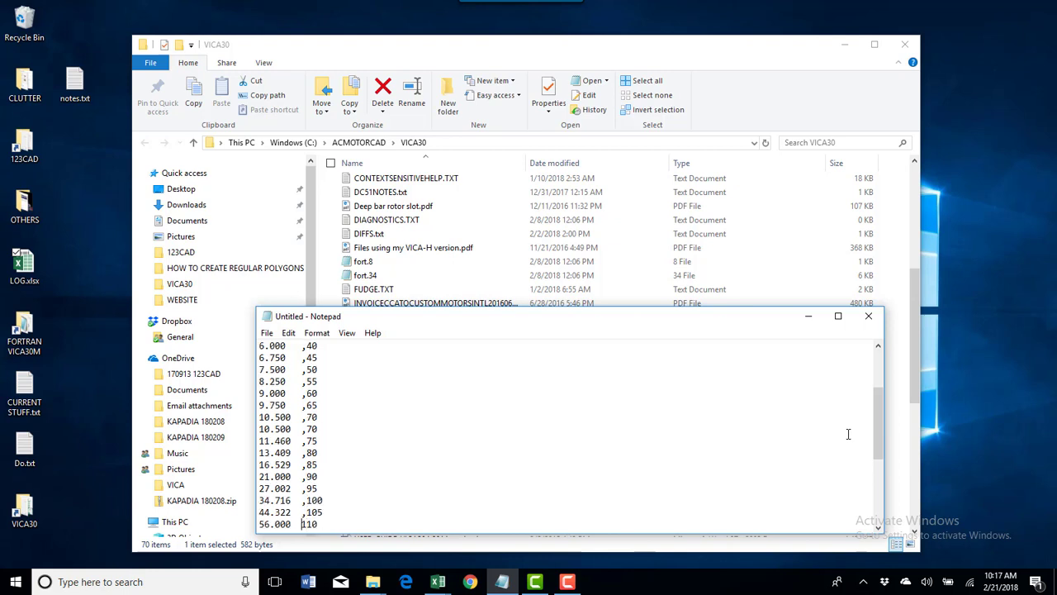
Step: Add commas from the 56.000 line down, before 140, 145, 150 and after 1348.325, 3524.420, 7270.450
key(ctrl+End)
key(Up)
key(Up)
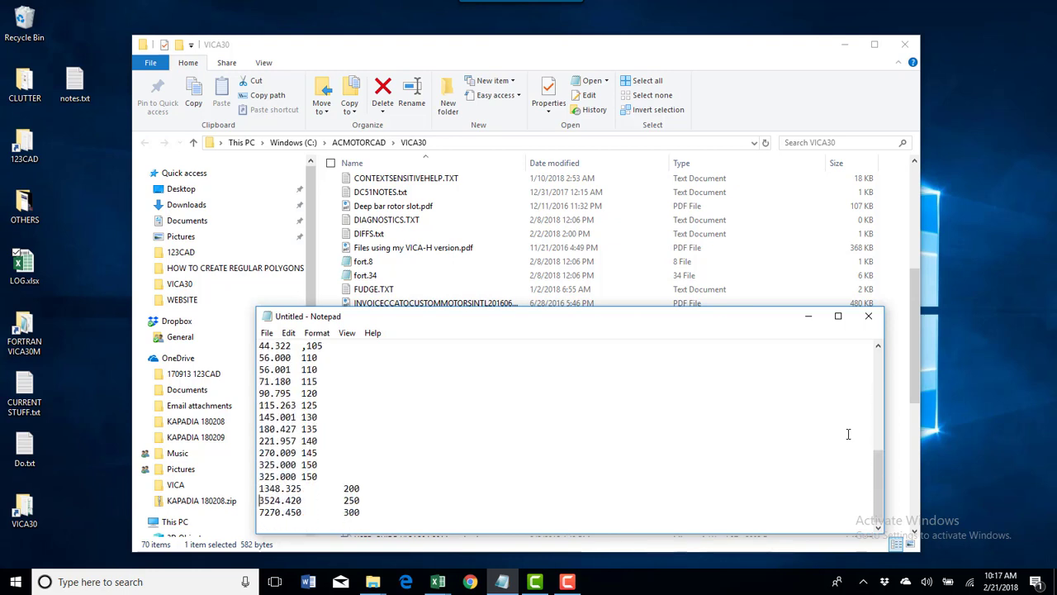
key(Up)
key(Up)
key(Up)
key(Up)
key(Up)
key(Up)
key(Up)
key(Up)
key(Up)
key(Up)
key(Up)
key(Up)
key(Up)
key(Up)
key(Down)
key(Down)
key(Right)
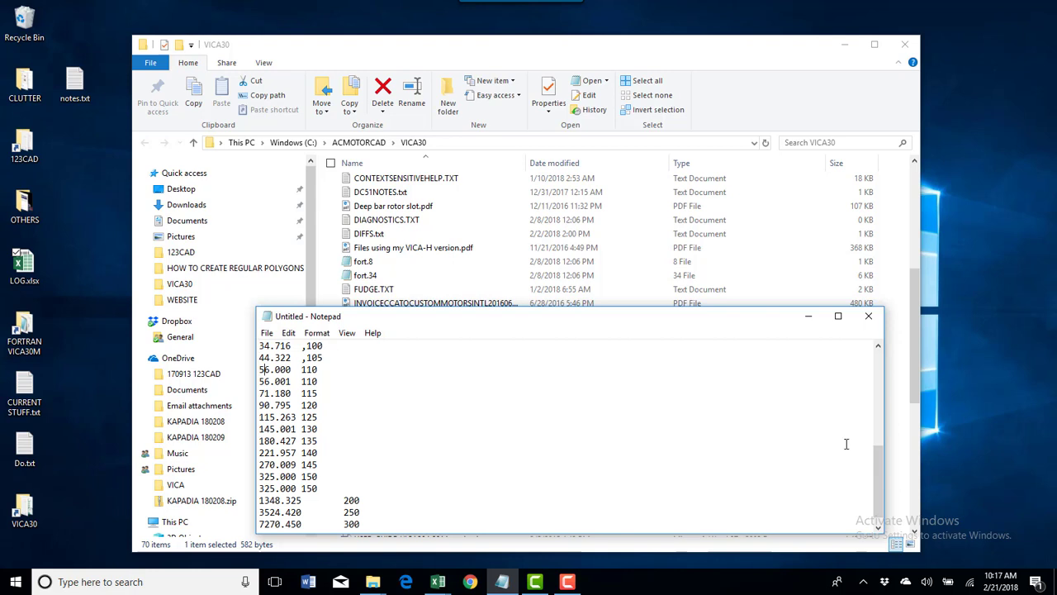
text(,)
key(Down)
key(Right)
text(,,)
key(Down)
key(Left)
text(,,)
key(Down)
key(Left)
text(,)
key(Down)
key(Left)
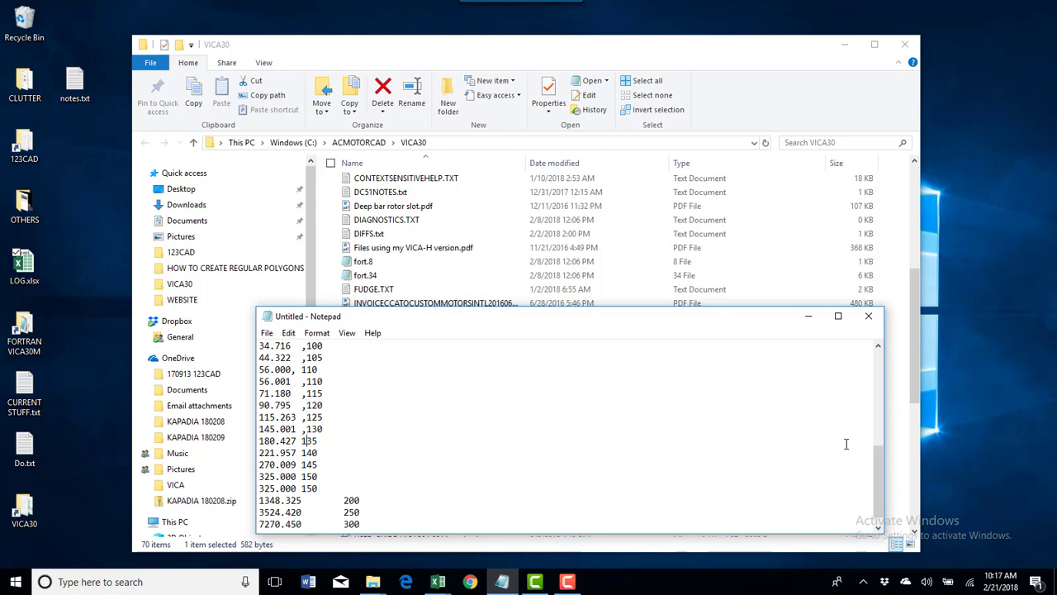
text(,)
key(Down)
key(Left)
text(,)
key(Down)
key(Left)
text(,)
key(Down)
key(Left)
text(,)
key(Down)
key(Left)
text(,)
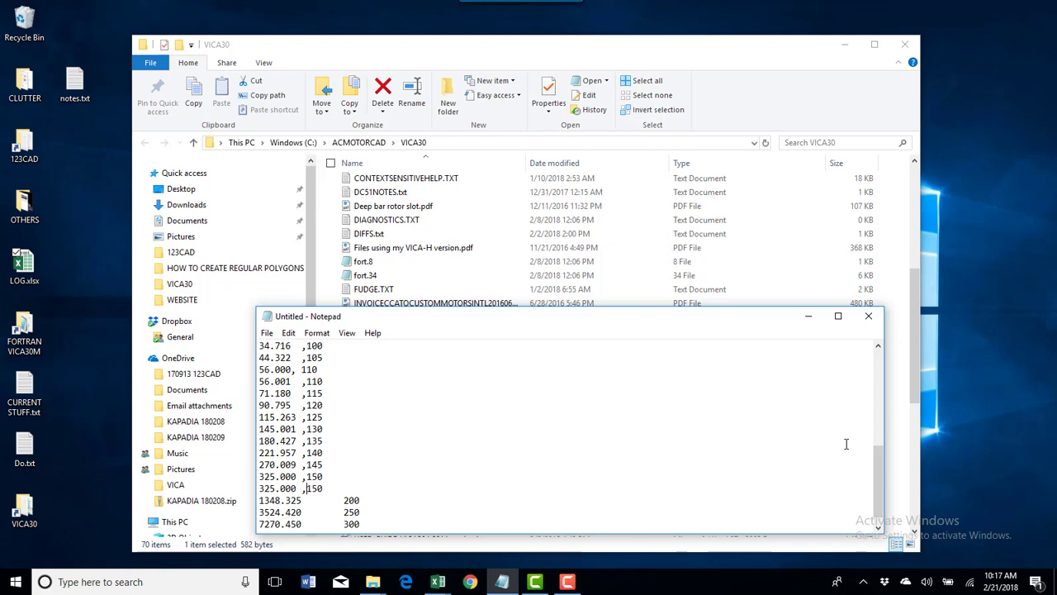
text(,)
key(Down)
text(,)
key(Down)
text(,)
key(Down)
Step: Delete the duplicate 325.000 ,150 line
key(Up)
key(Up)
key(Up)
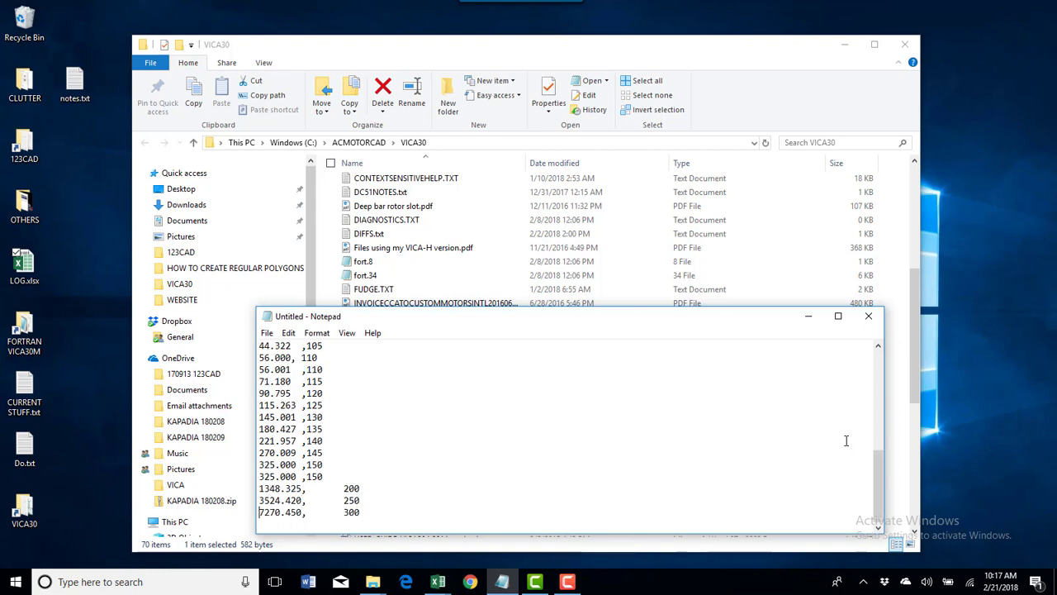
key(shift+Up)
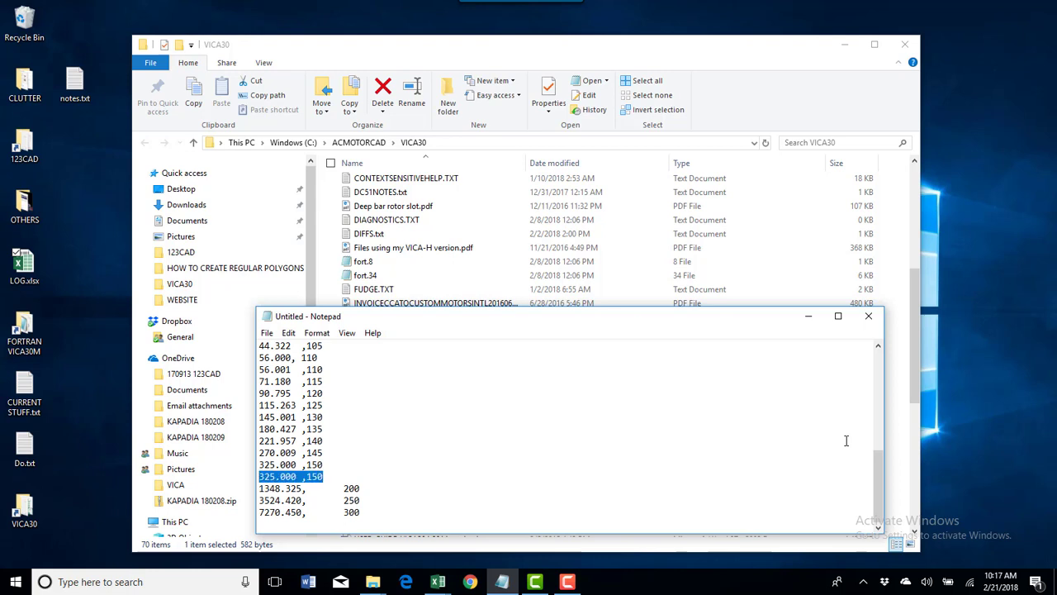
key(Delete)
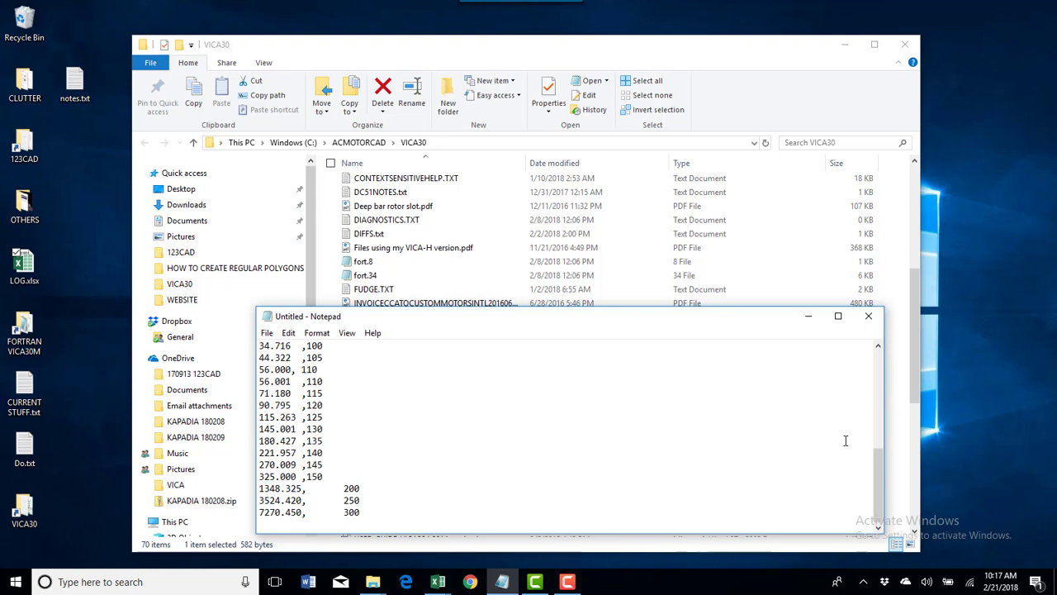
Step: Delete the 56.001 ,110 line above the 71.180 line
key(Up)
key(Up)
key(Up)
key(Up)
key(Up)
key(Up)
key(Up)
key(Up)
key(Up)
key(shift+Up)
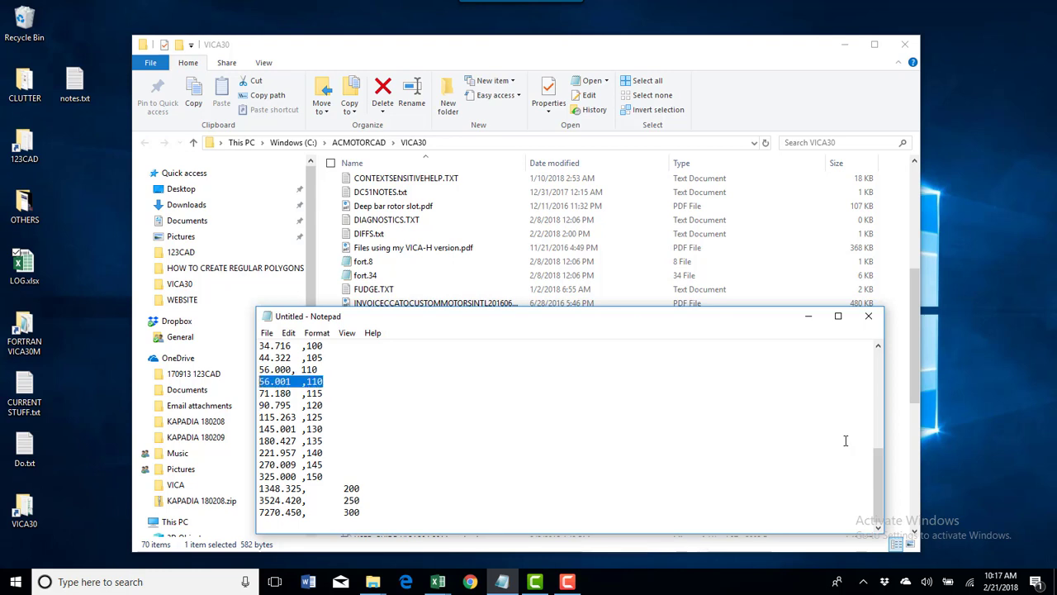
key(Delete)
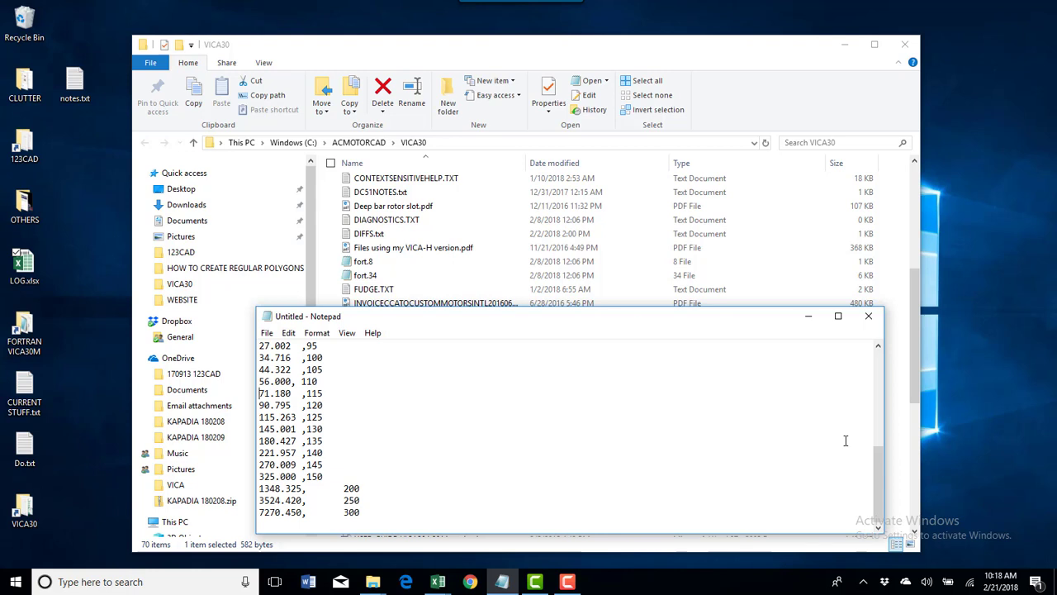
Step: Remove the second 10.500 ,70 line so the data starts with a single 10.500 ,70 row
key(Up)
key(Up)
key(Up)
key(Up)
key(Up)
key(Up)
key(Up)
key(Up)
key(Up)
key(Up)
key(Up)
key(Up)
key(Up)
key(Up)
key(Up)
key(Up)
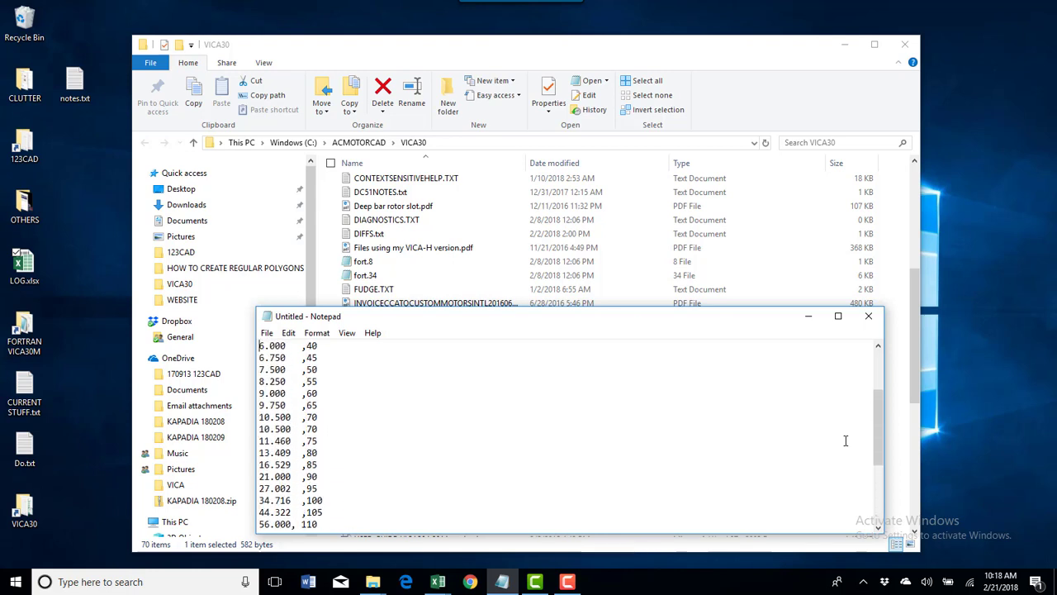
key(Up)
key(Up)
key(Up)
key(Up)
key(Up)
key(Up)
key(Up)
key(Up)
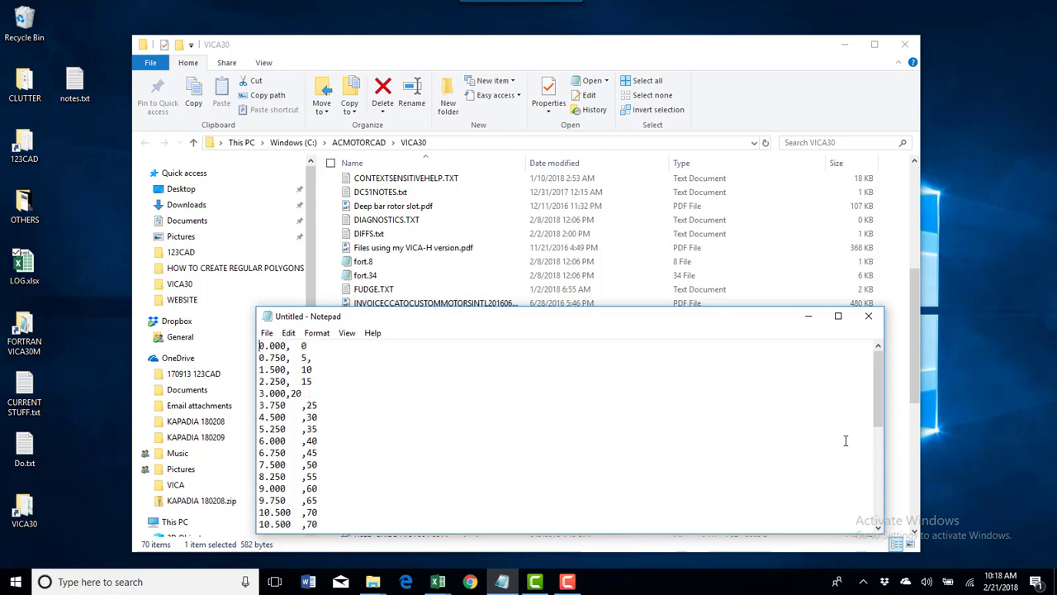
key(Down)
key(Down)
key(Down)
key(Down)
key(Down)
key(Down)
key(Down)
key(Down)
key(Down)
key(Down)
key(Down)
key(Down)
key(Down)
key(Down)
key(Down)
key(Down)
key(Down)
key(Down)
key(Down)
key(Down)
key(Down)
key(Down)
key(Down)
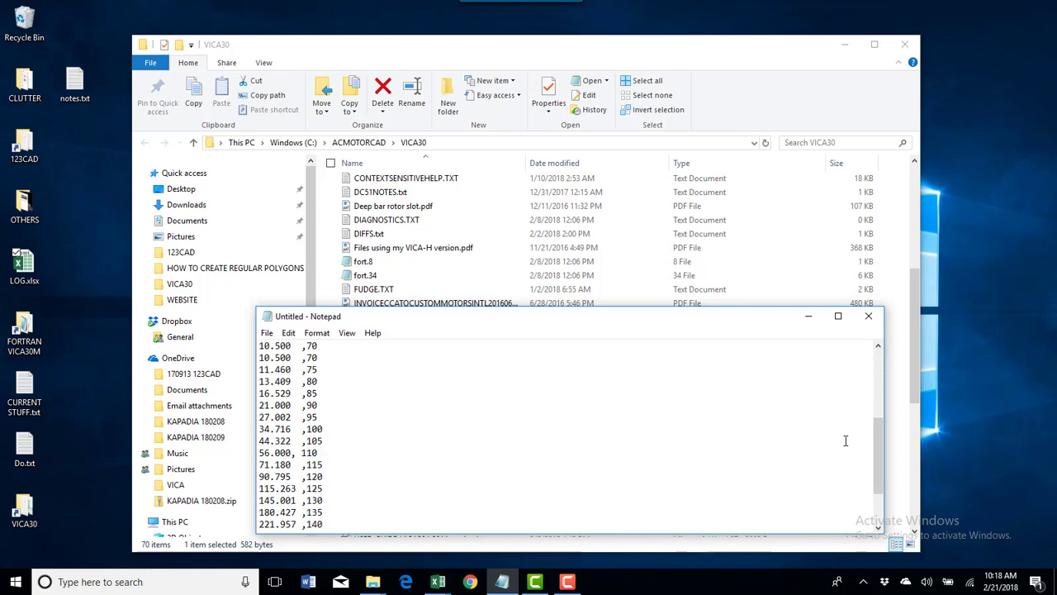
key(Up)
key(Up)
key(Up)
key(Up)
key(Up)
key(Up)
key(Up)
key(Up)
key(Up)
key(Up)
key(Up)
key(Up)
key(Up)
key(Up)
key(shift+Down)
key(Delete)
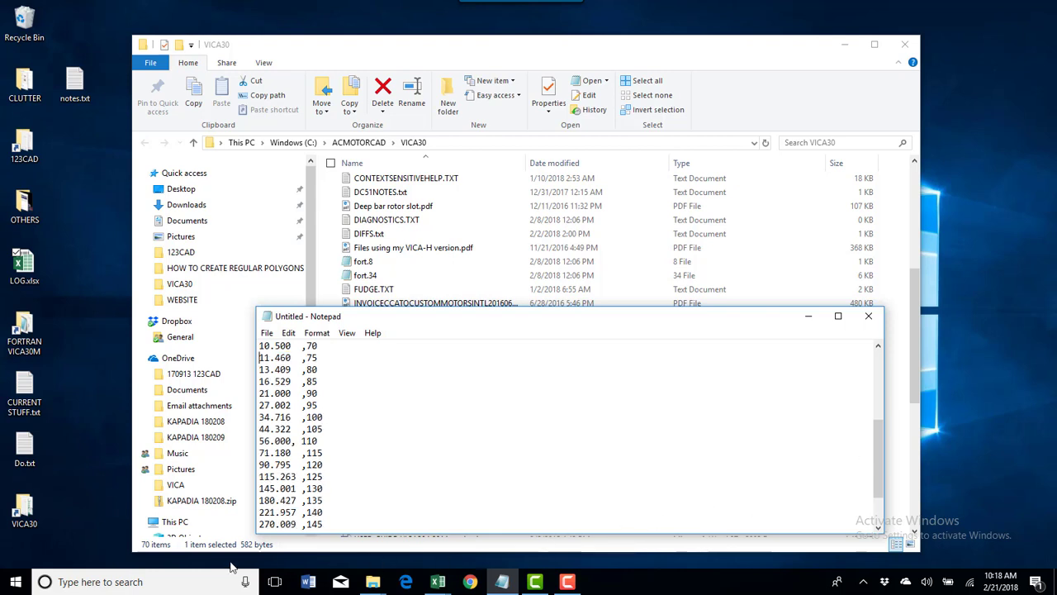
click(316, 370)
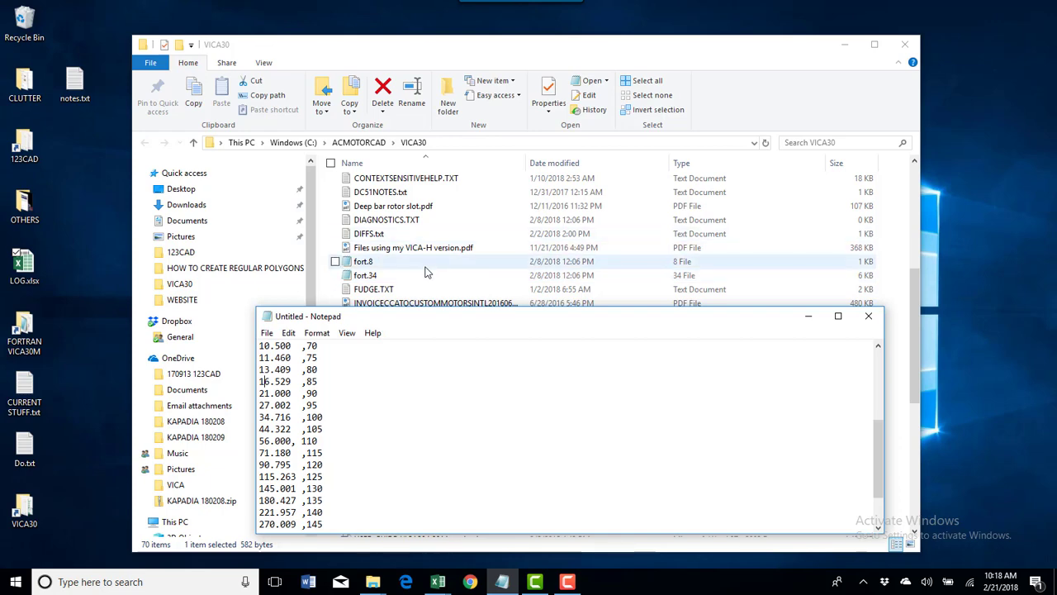
Step: Rename STEELGRADE1.txt to STEELGRADE1OLD.txt by inserting OLD before the .txt extension
click(427, 272)
click(427, 273)
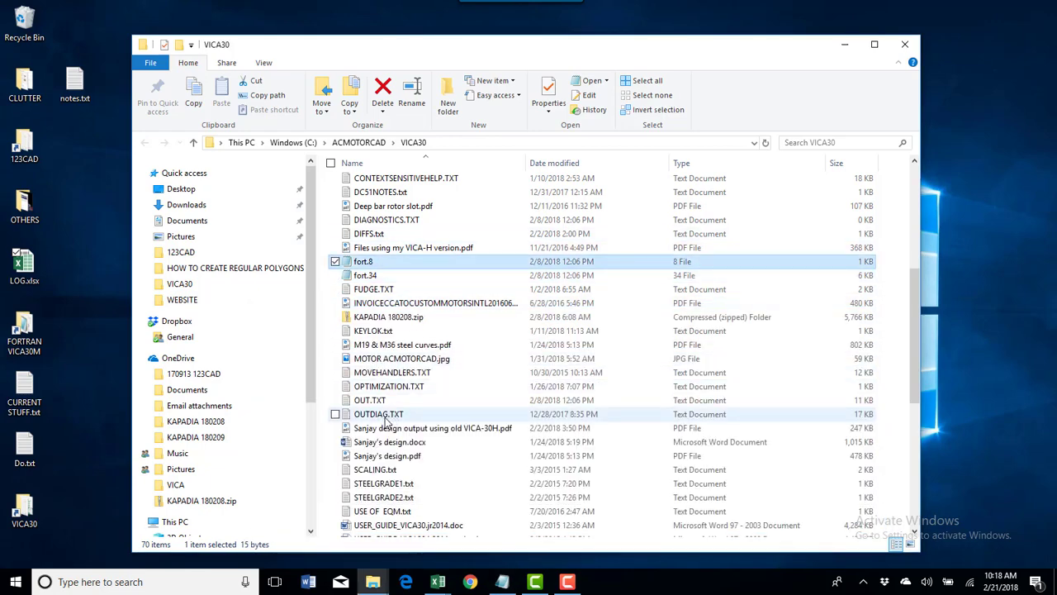
right_click(379, 484)
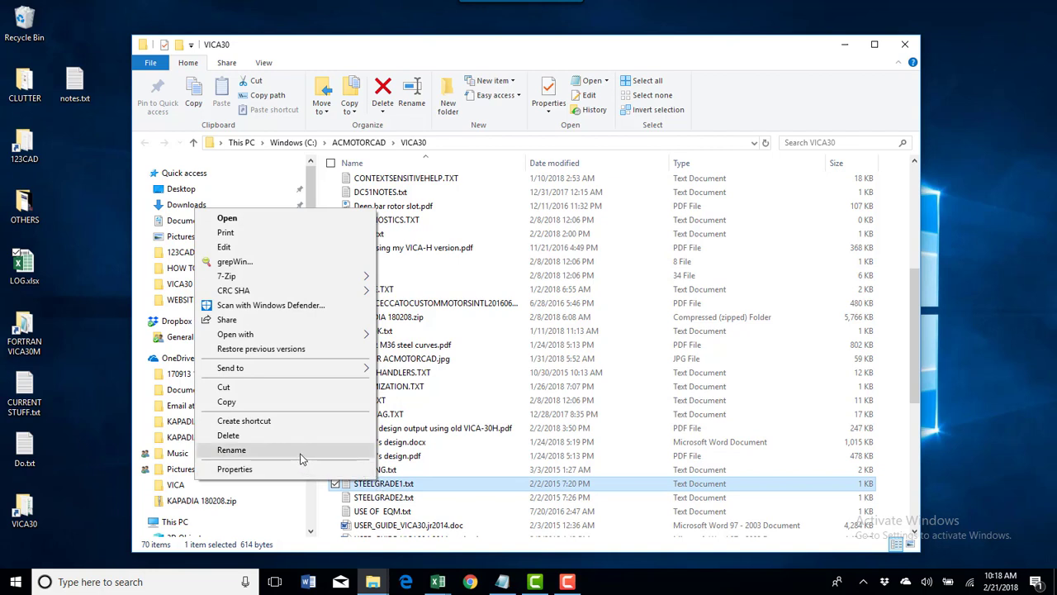
click(302, 453)
key(Right)
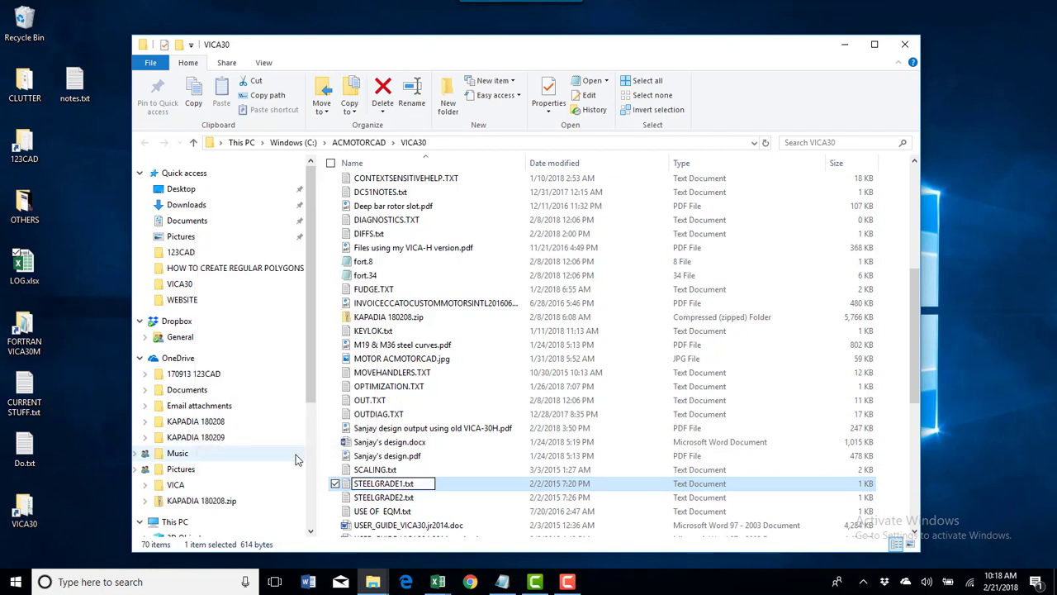
text(OLD)
key(Return)
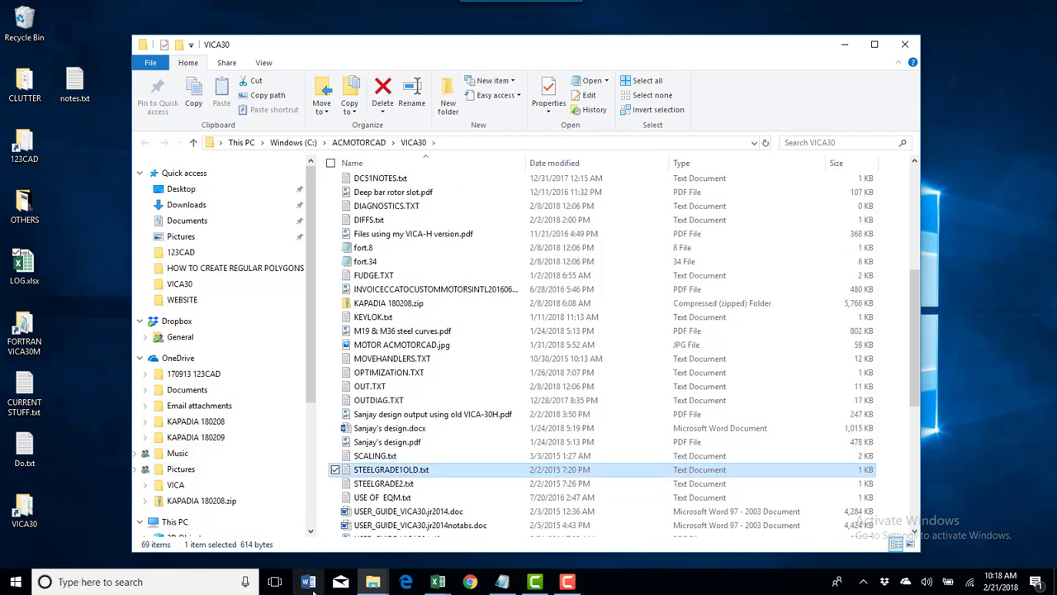
mouse_move(371, 585)
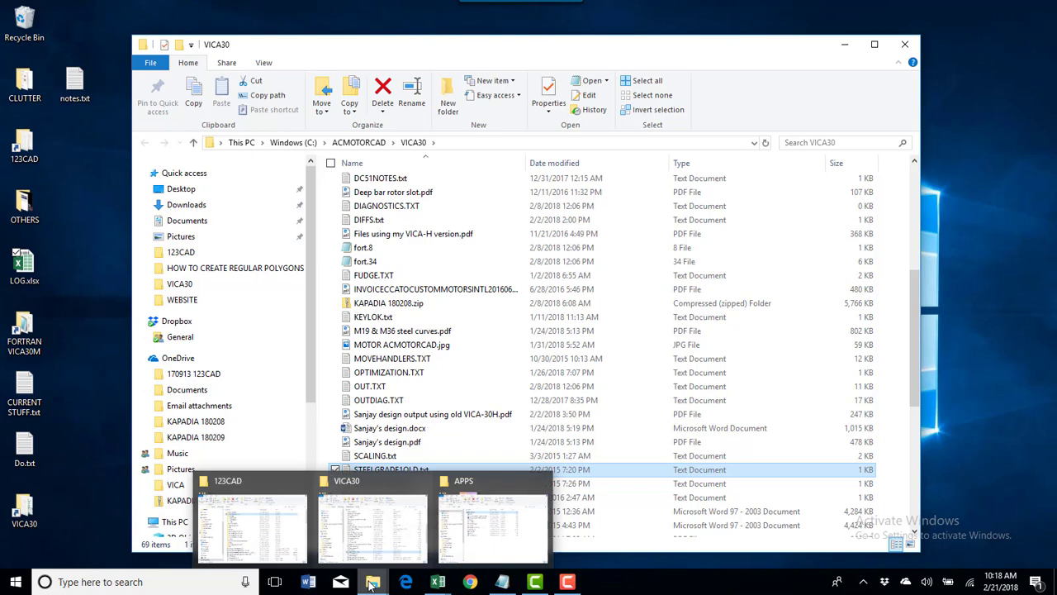
Step: Open the Save As dialog for the untitled Notepad BH data
click(501, 582)
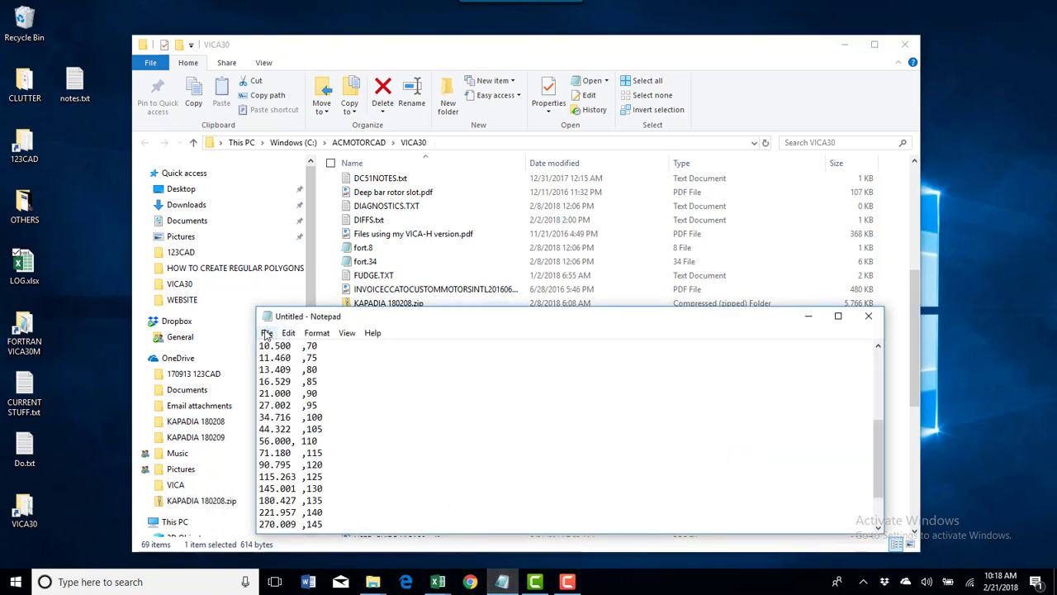
click(266, 334)
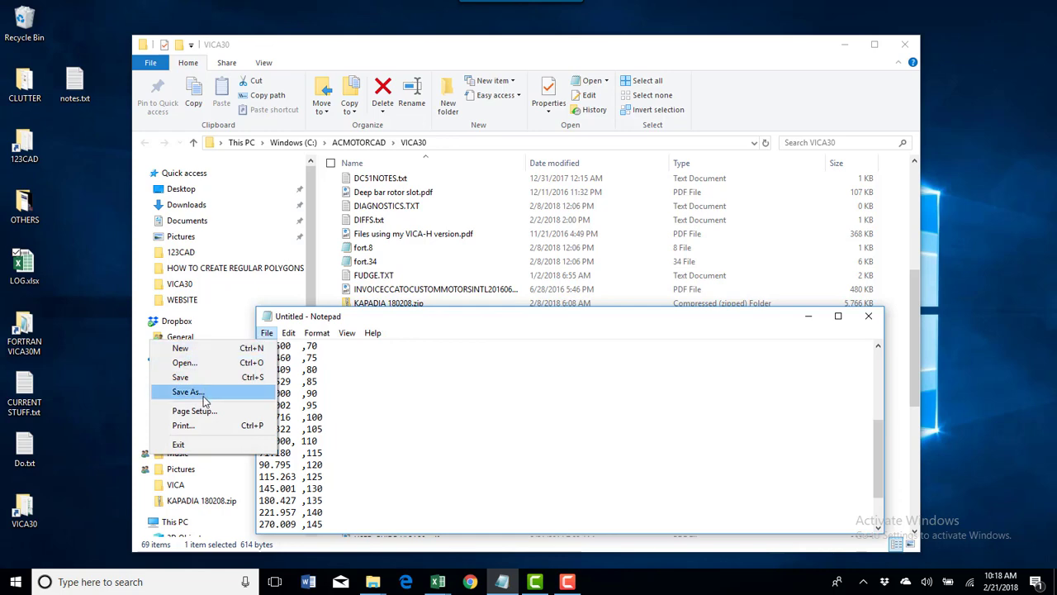
click(189, 391)
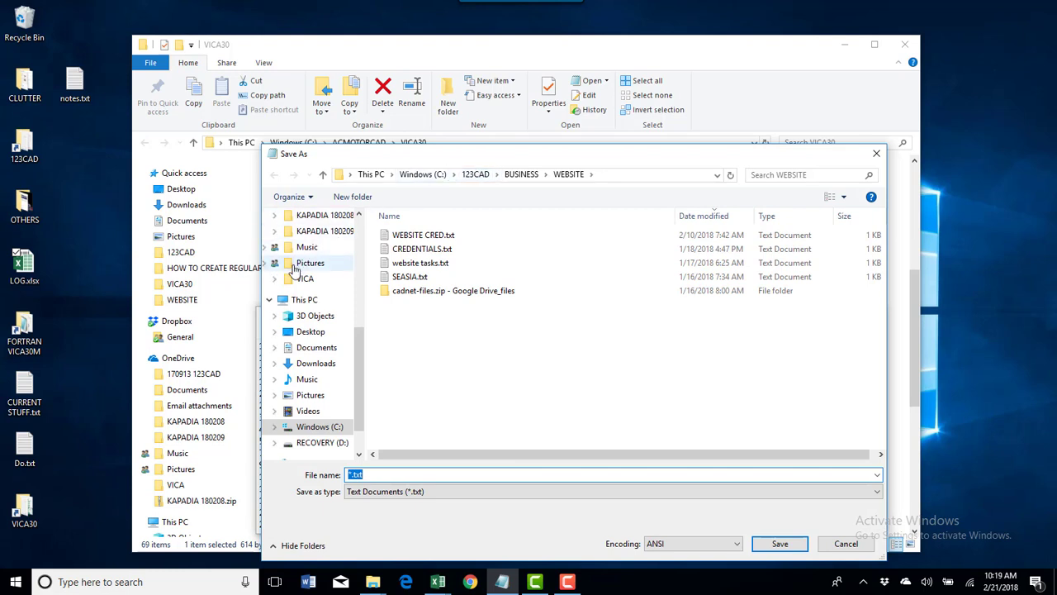
Step: Point the dialog at the VICA30 folder sorted by name and select the file name box
click(358, 230)
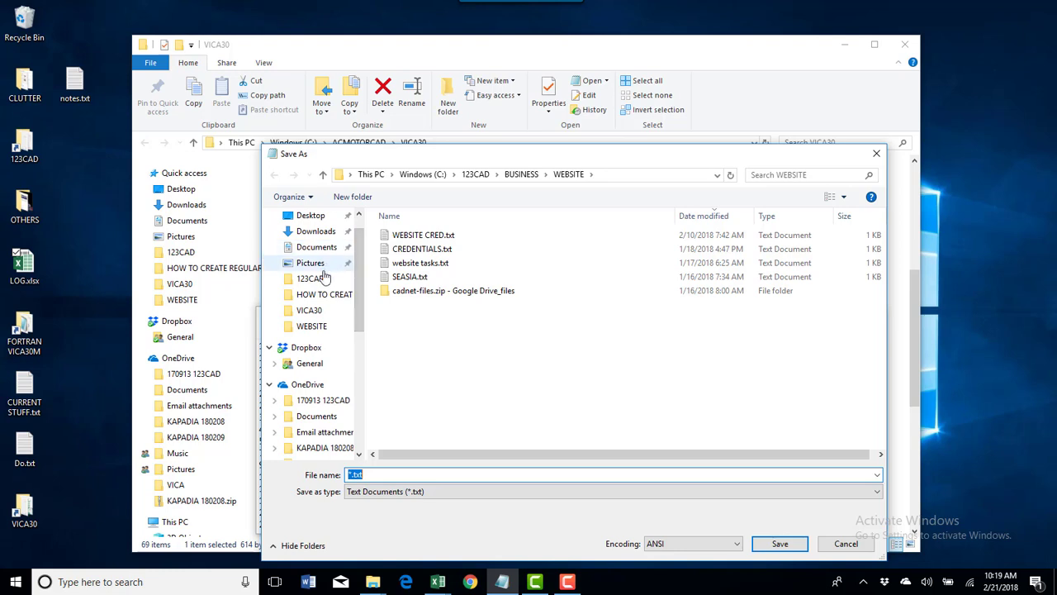
click(309, 312)
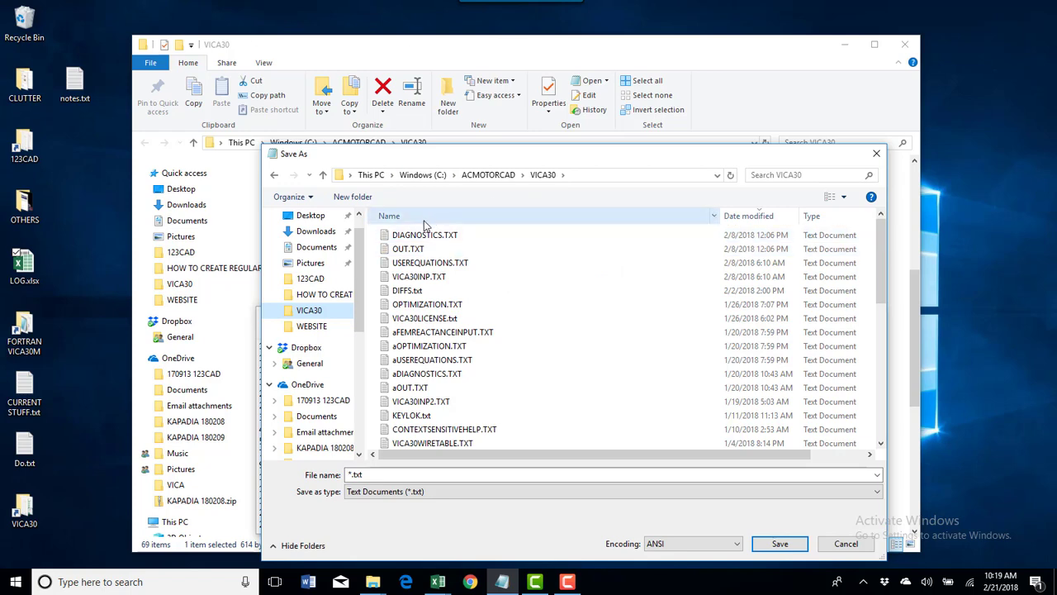
click(461, 216)
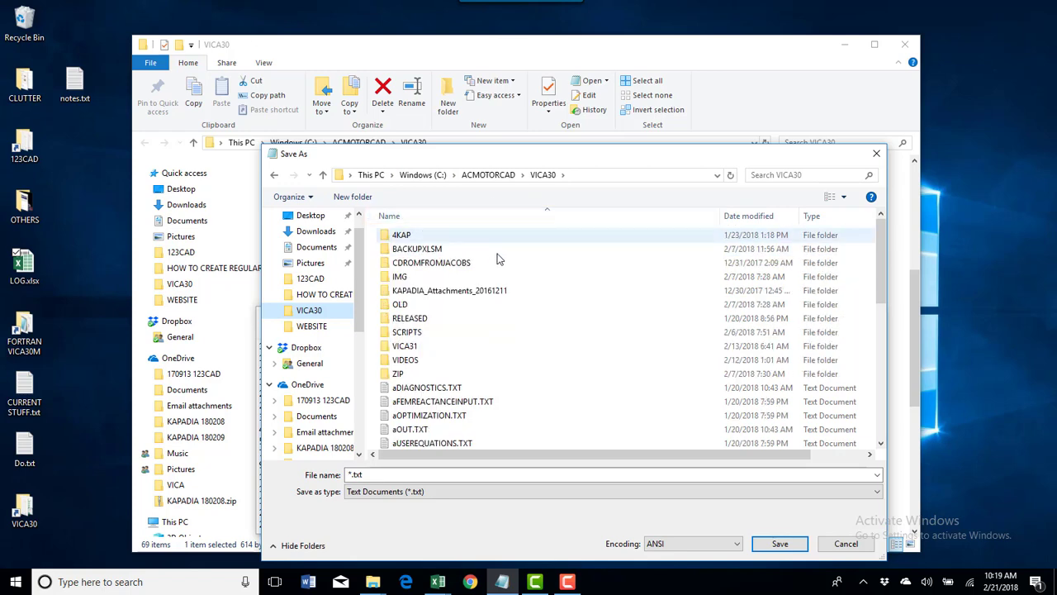
scroll(505, 303, down, 5)
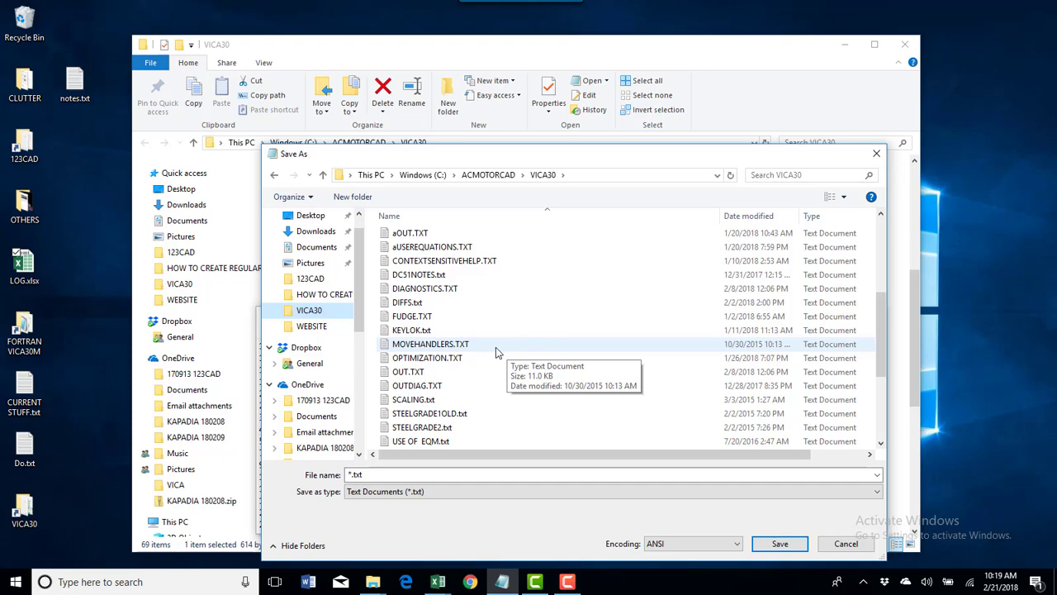
scroll(496, 348, down, 3)
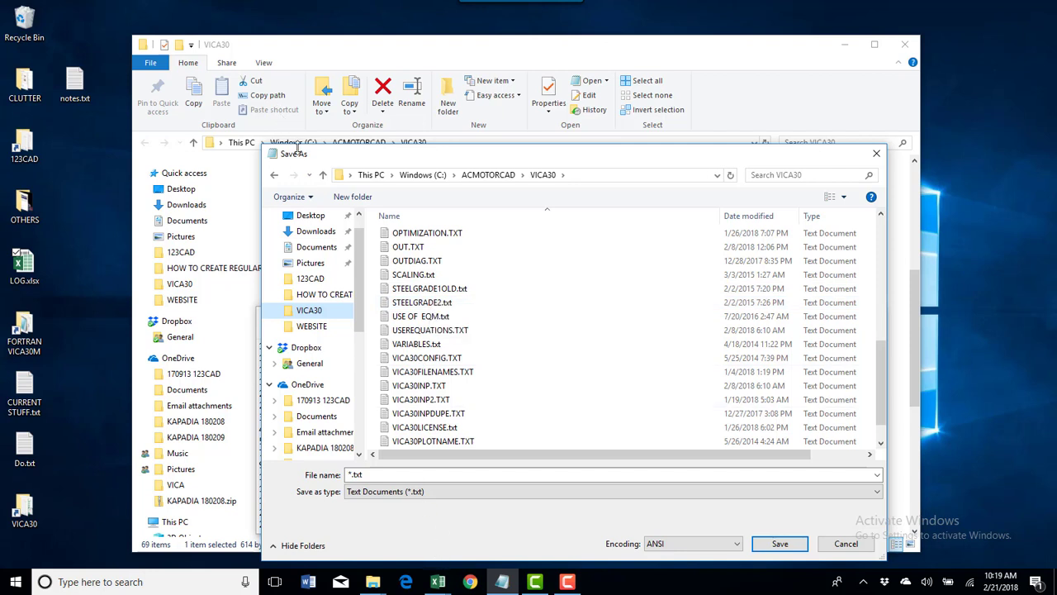
click(387, 474)
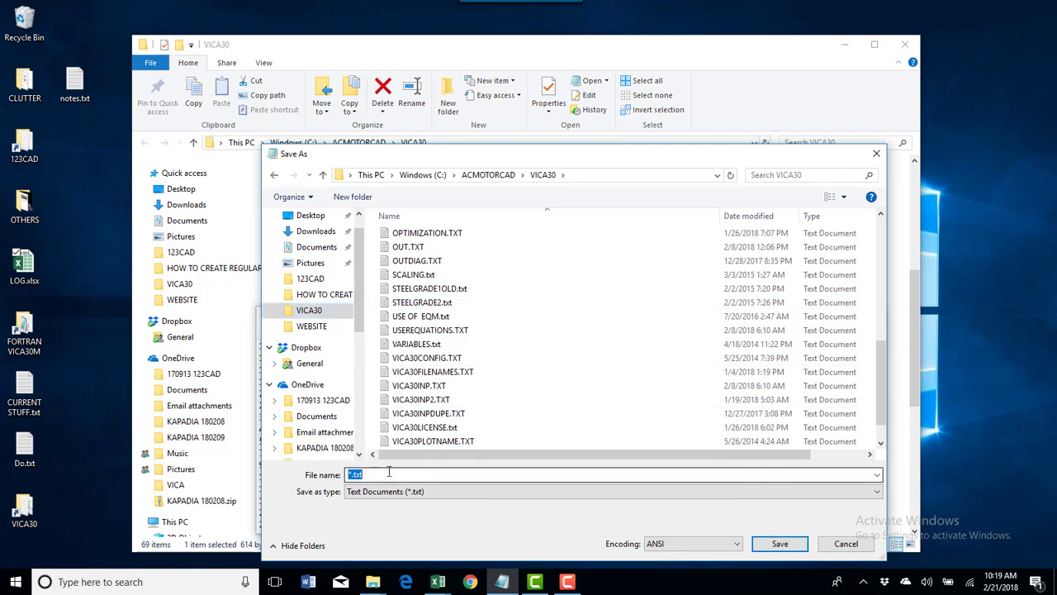
Step: Replace the *.txt file name with STEELGRADE1.txt and save it into VICA30
key(End)
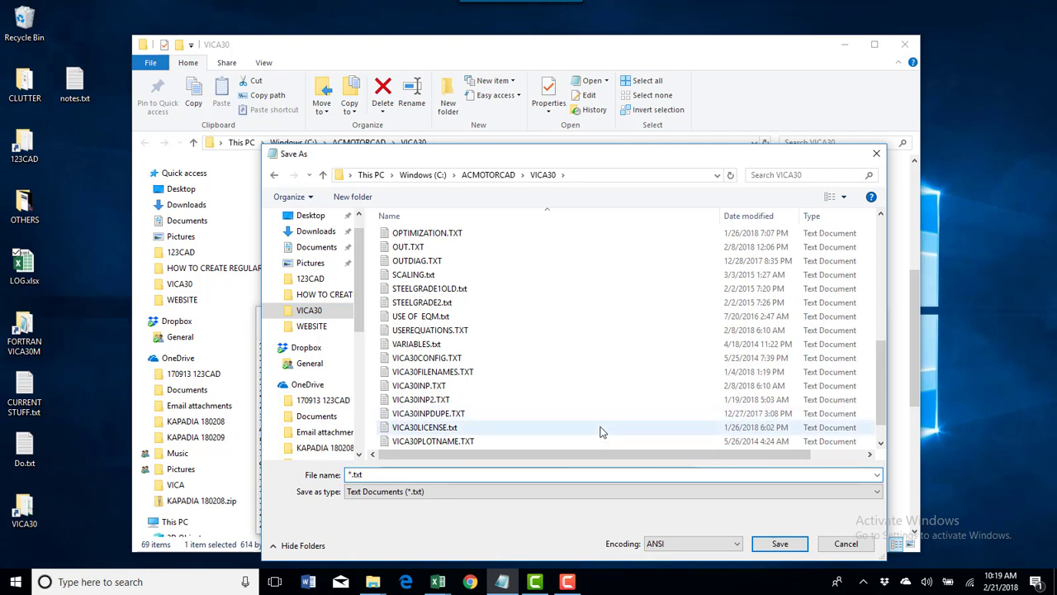
key(Home)
key(Delete)
key(Delete)
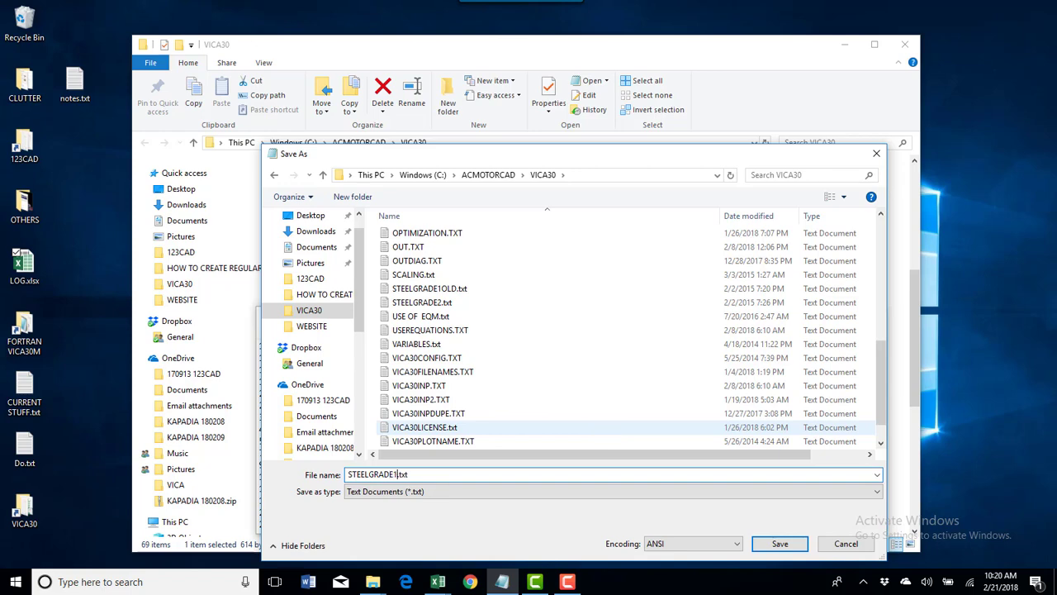
click(779, 543)
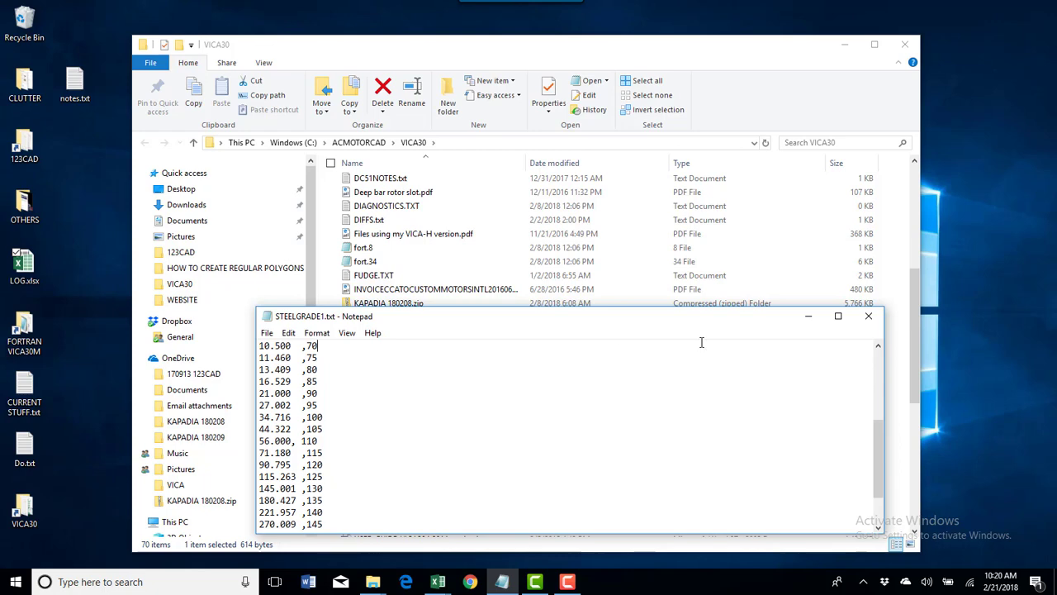
Step: Close the saved-file window and then the VICA30 File Explorer window
click(868, 316)
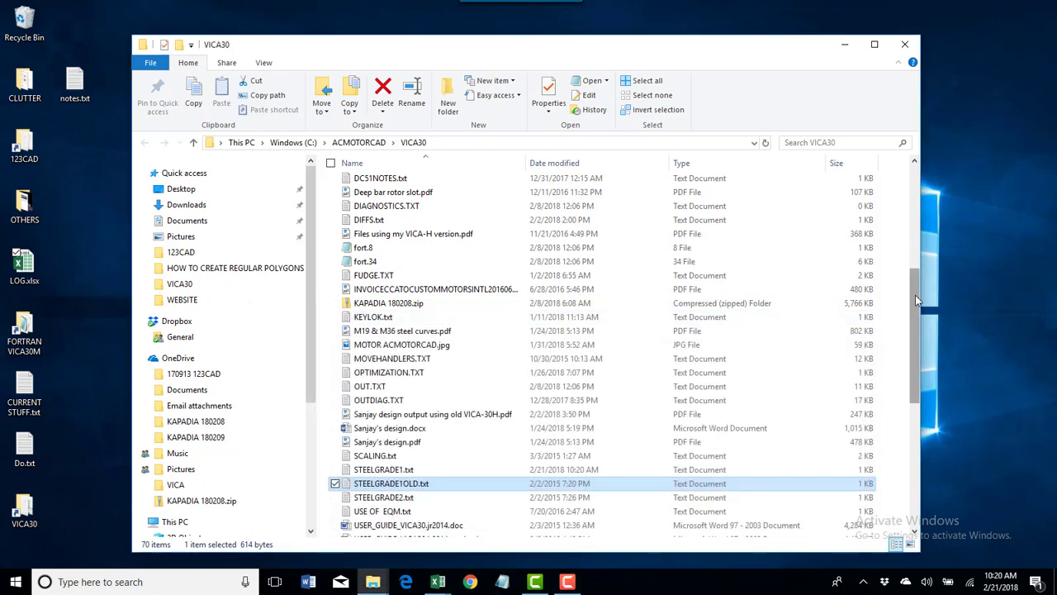
drag(915, 295, 908, 161)
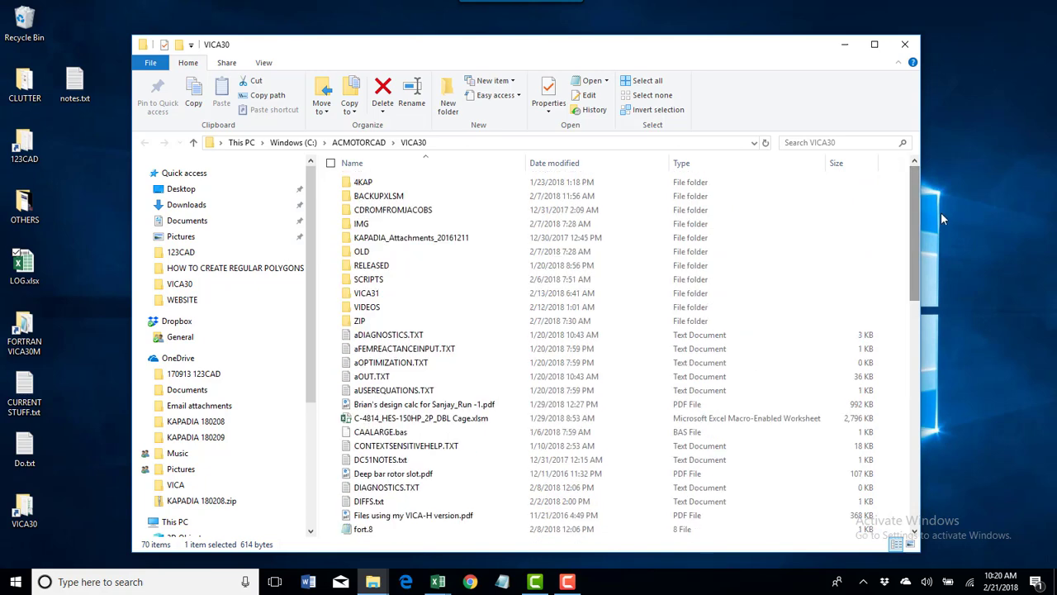
click(906, 45)
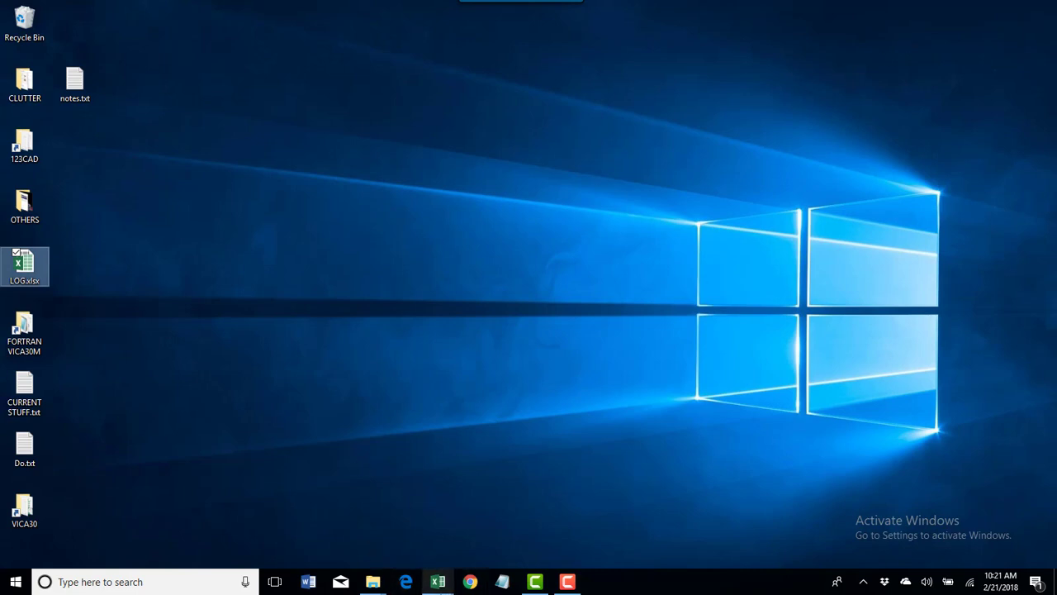
Step: Bring the VICA30 180208.xlsm workbook back up and clear the H-value selection
click(439, 584)
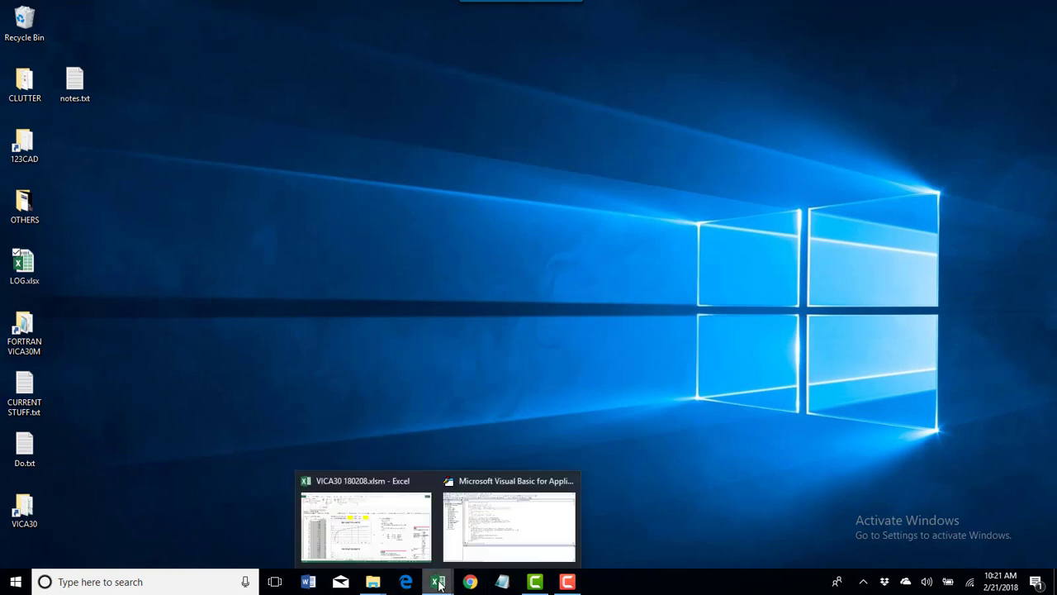
click(405, 527)
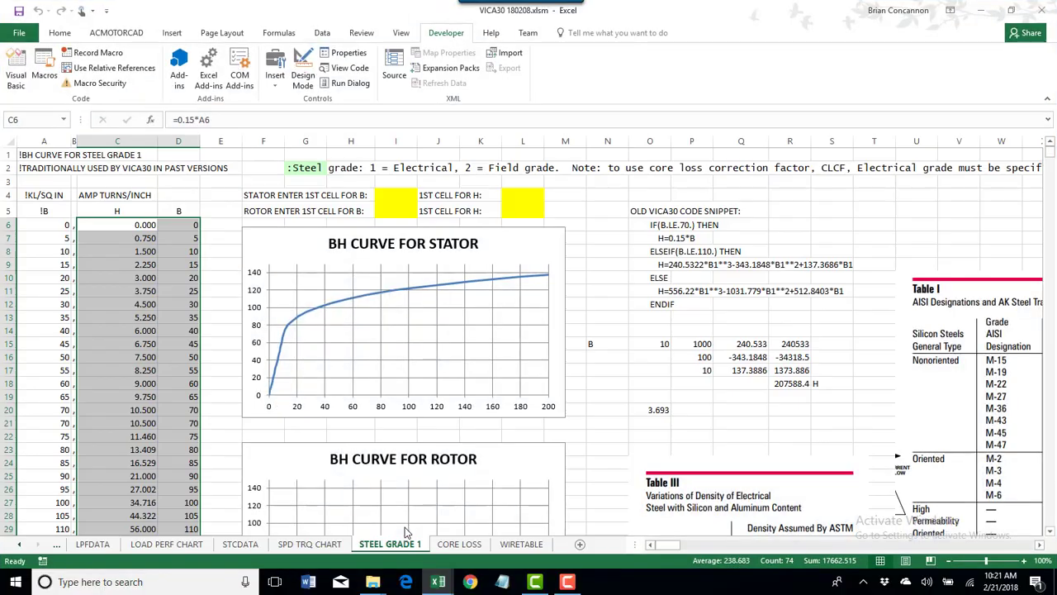
click(219, 434)
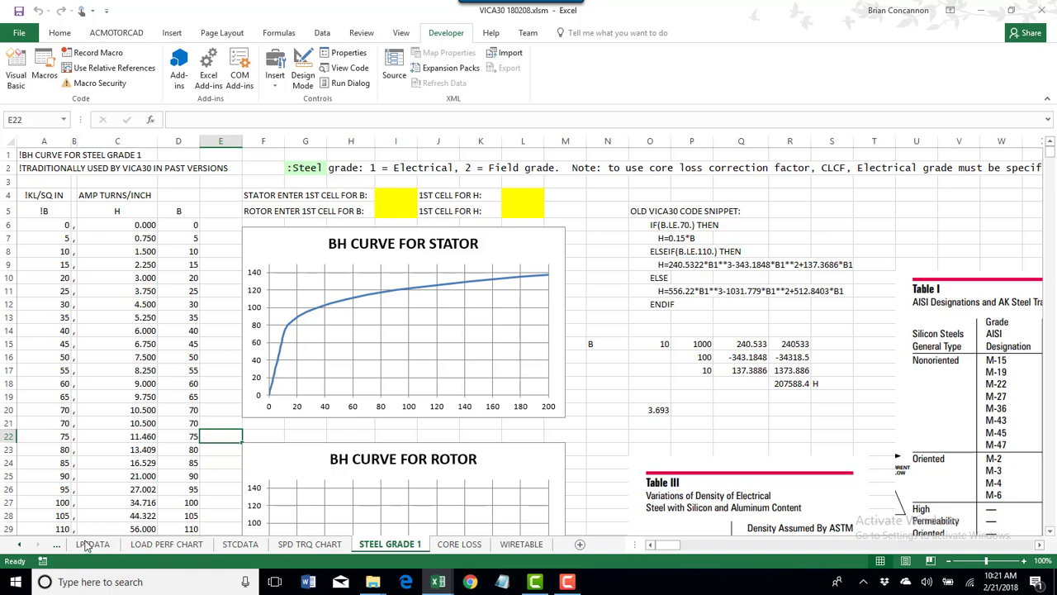
Step: Scroll the sheet tabs to the start and show the SKETCH sheet
click(19, 544)
click(20, 546)
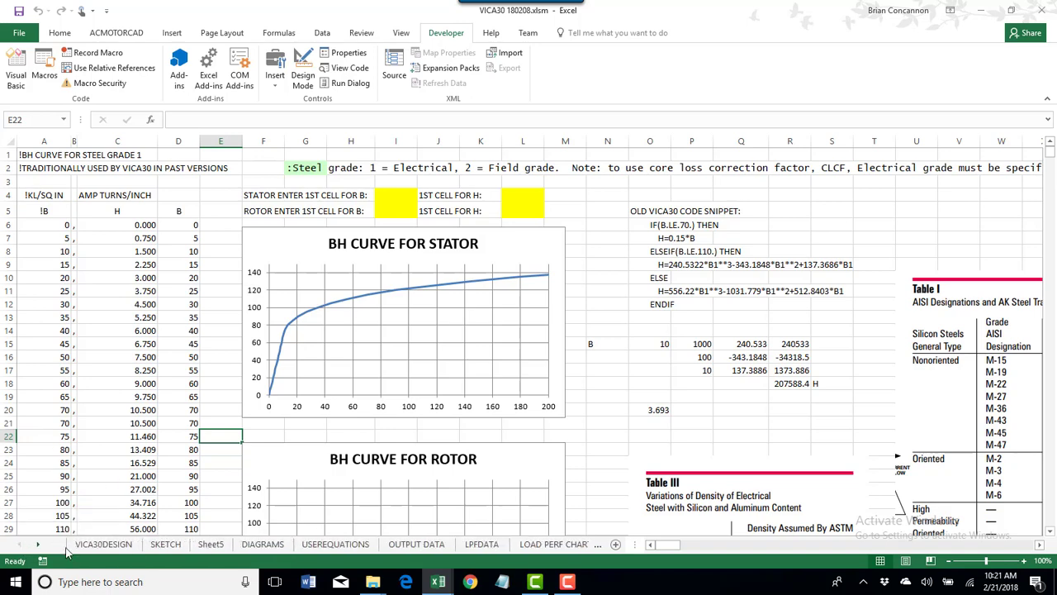
click(90, 544)
click(165, 545)
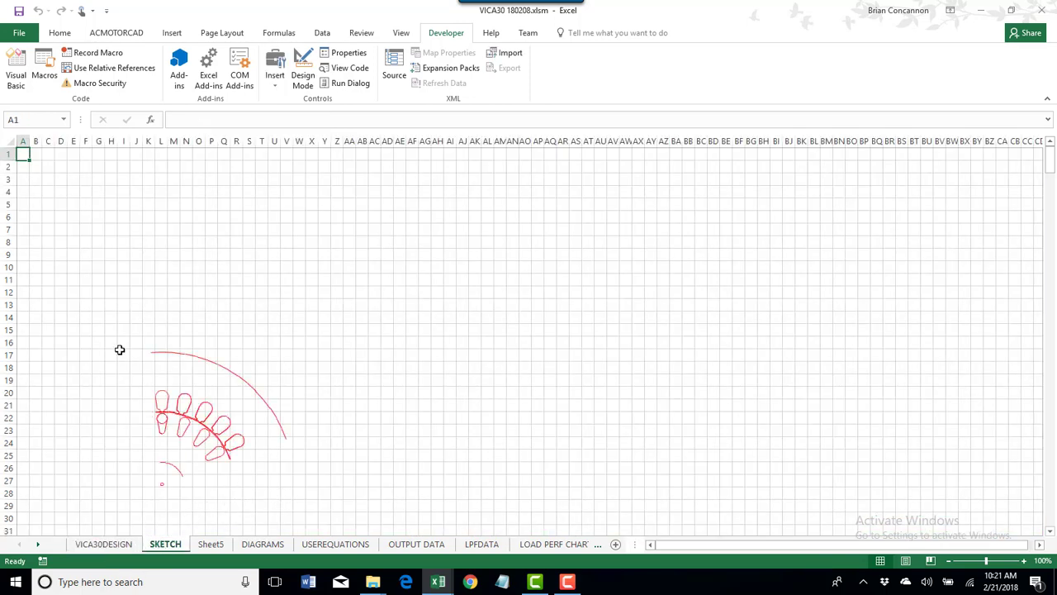
Step: Zoom the slot sketch in and out, then return to the VICA30DESIGN inputs sheet
scroll(471, 394, up, 1)
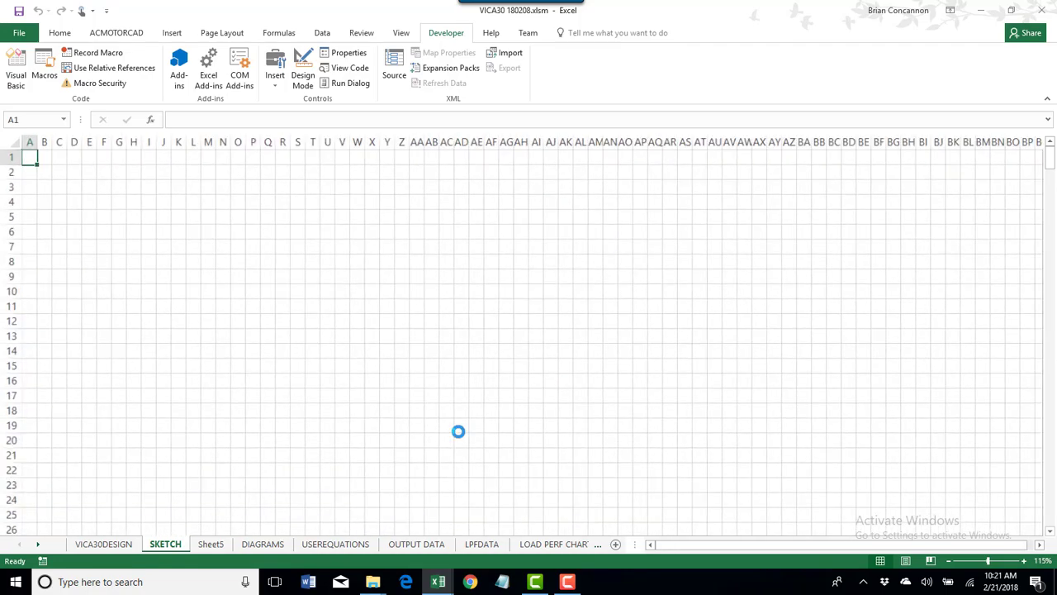
scroll(459, 431, down, 7)
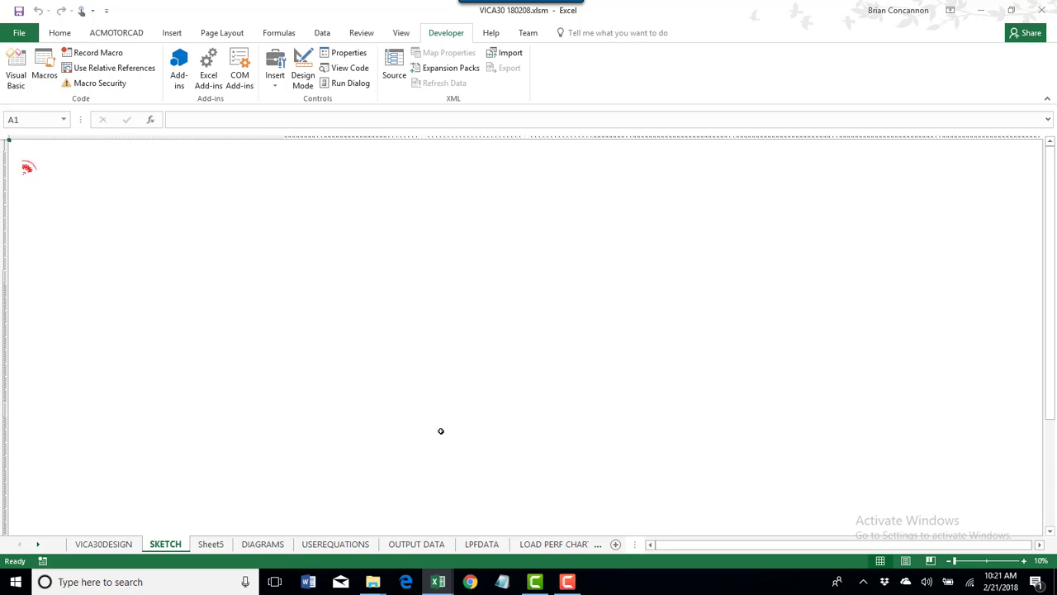
scroll(395, 420, up, 5)
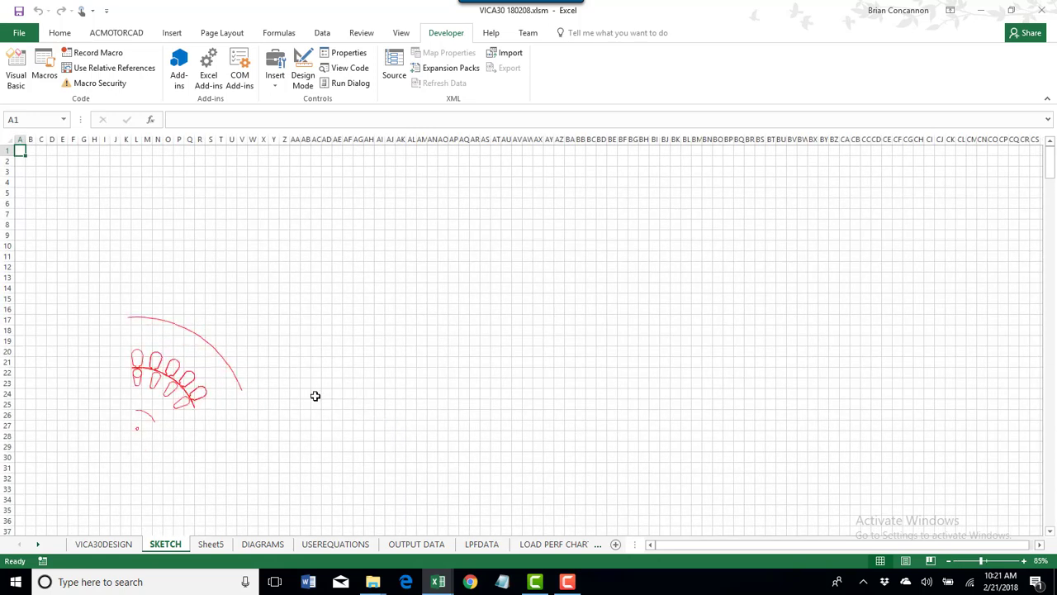
click(109, 546)
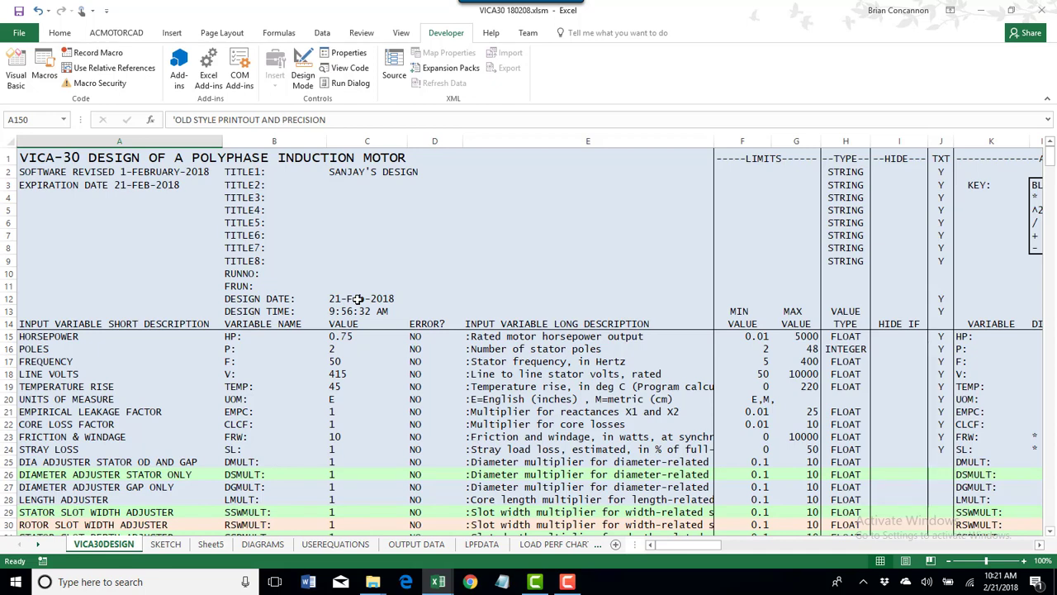
Step: Run VICA30 from the ACMOTORCAD tab and confirm the completion and Charts Refreshed messages
click(121, 188)
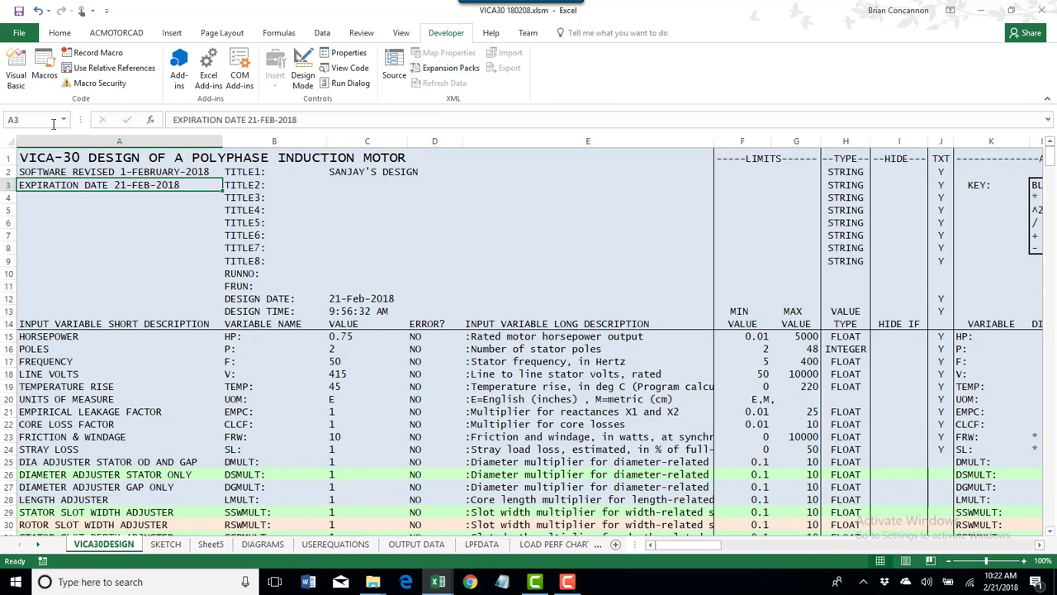
click(101, 36)
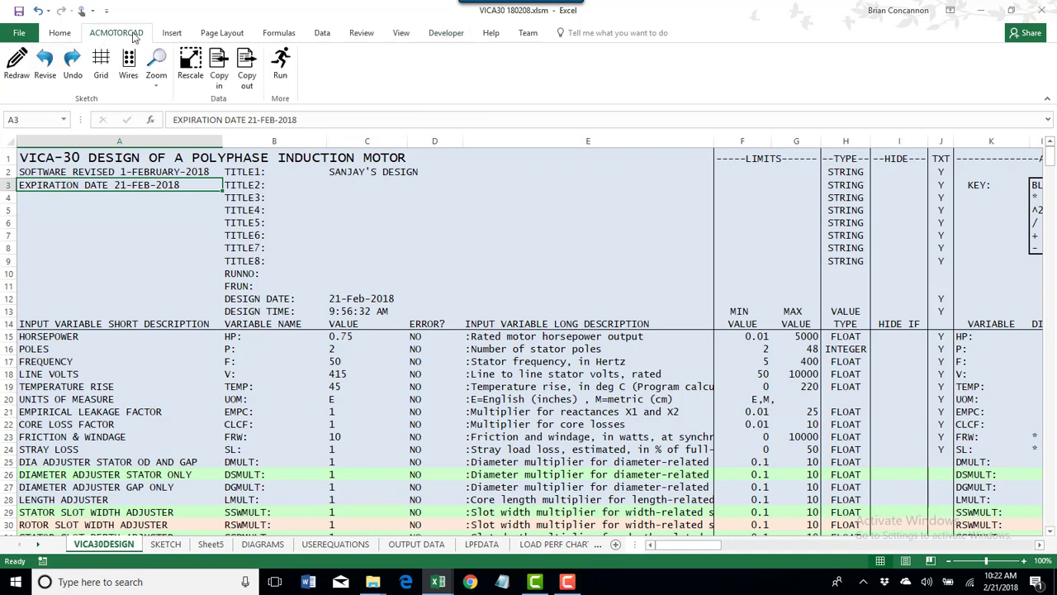
click(281, 60)
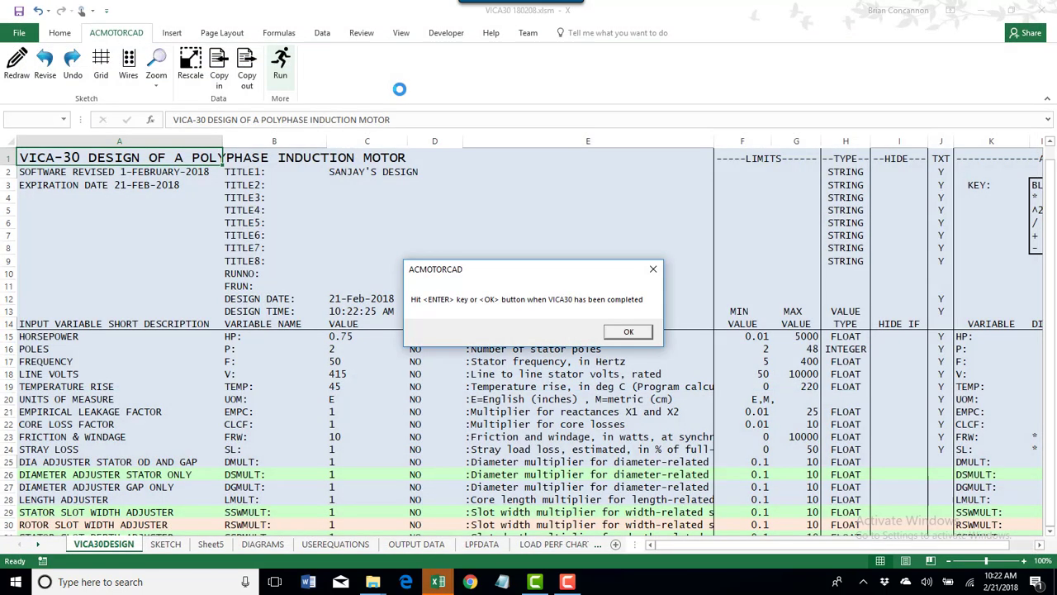
click(628, 333)
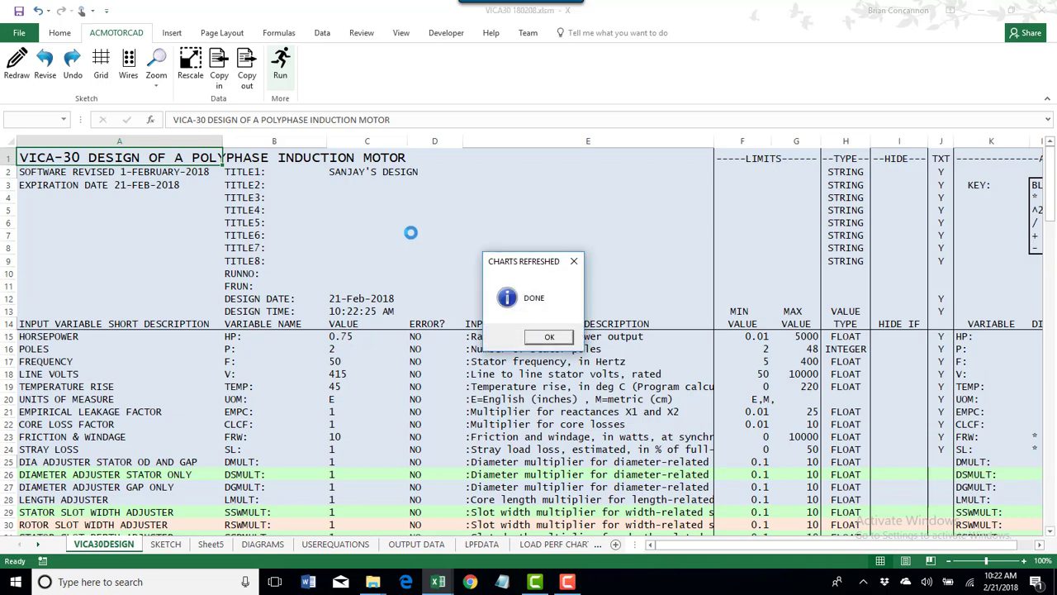
click(550, 339)
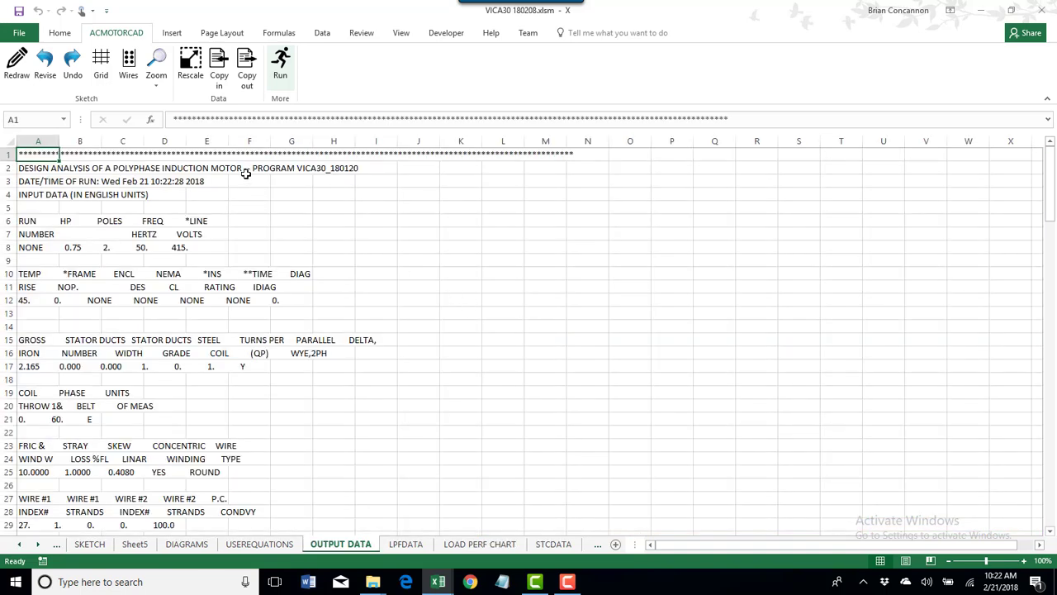
Step: Browse the load performance, STCDATA and speed-torque chart sheets, ending on DIAGRAMS
click(413, 545)
click(479, 545)
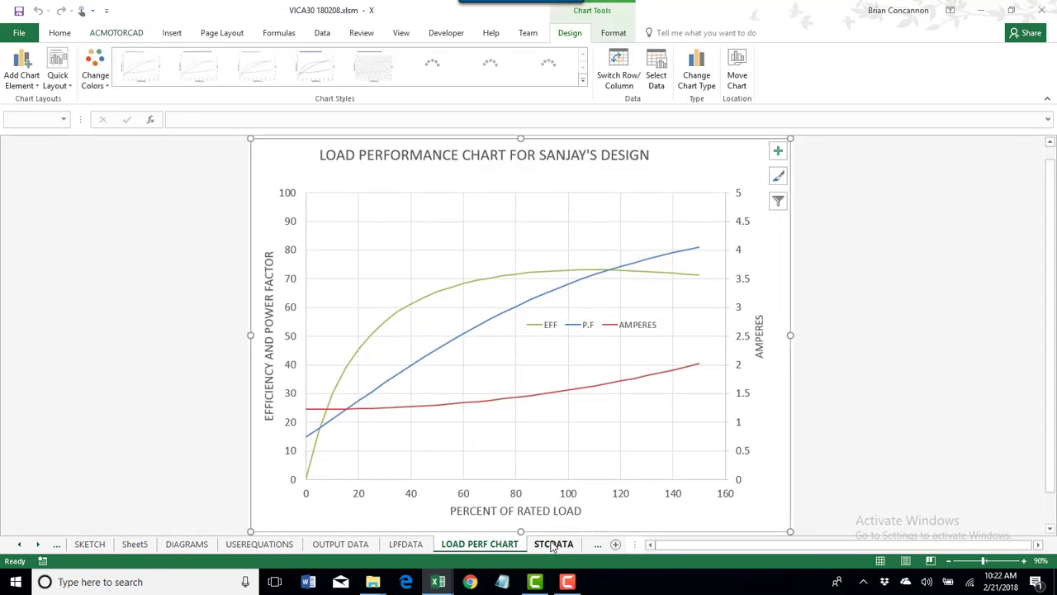
click(552, 545)
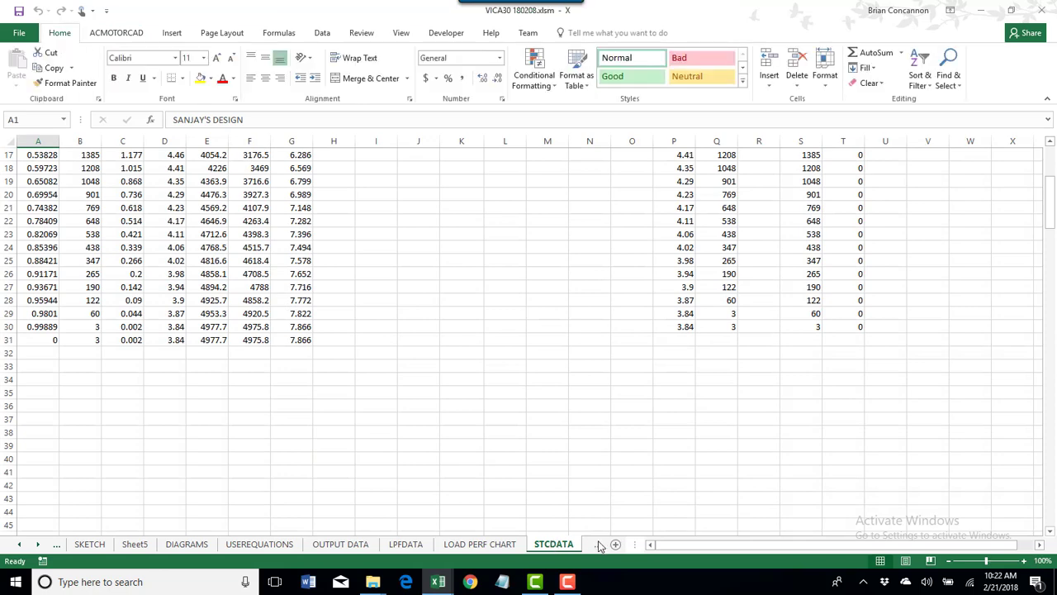
click(599, 545)
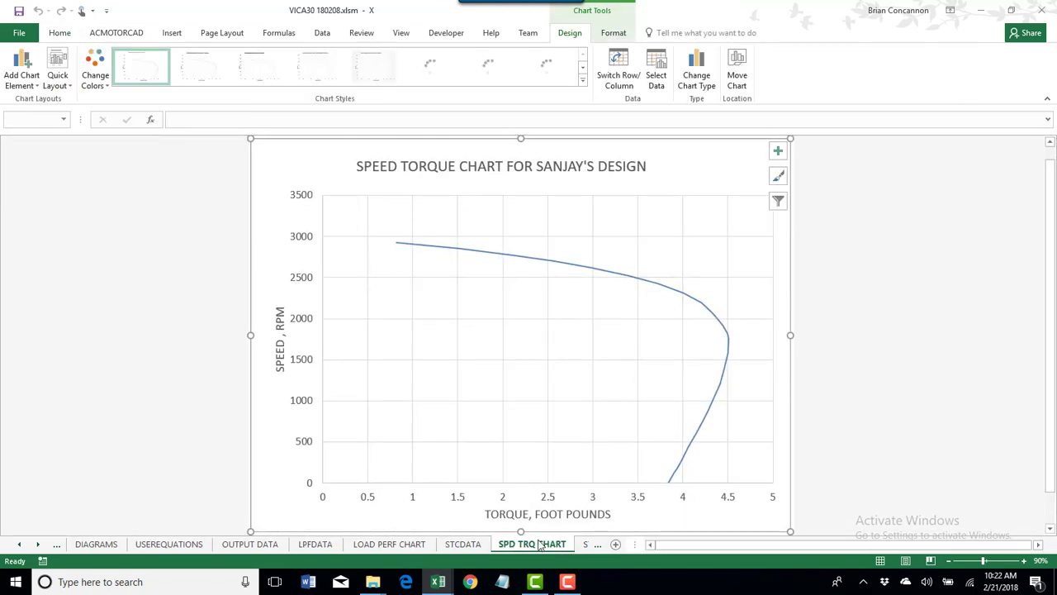
click(87, 547)
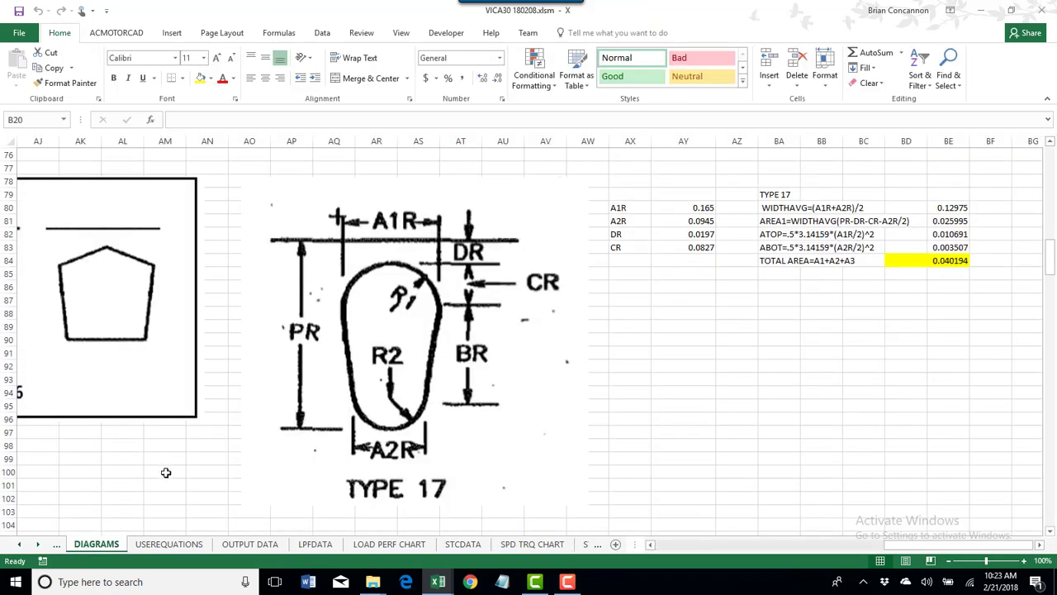
click(19, 544)
click(19, 545)
click(19, 545)
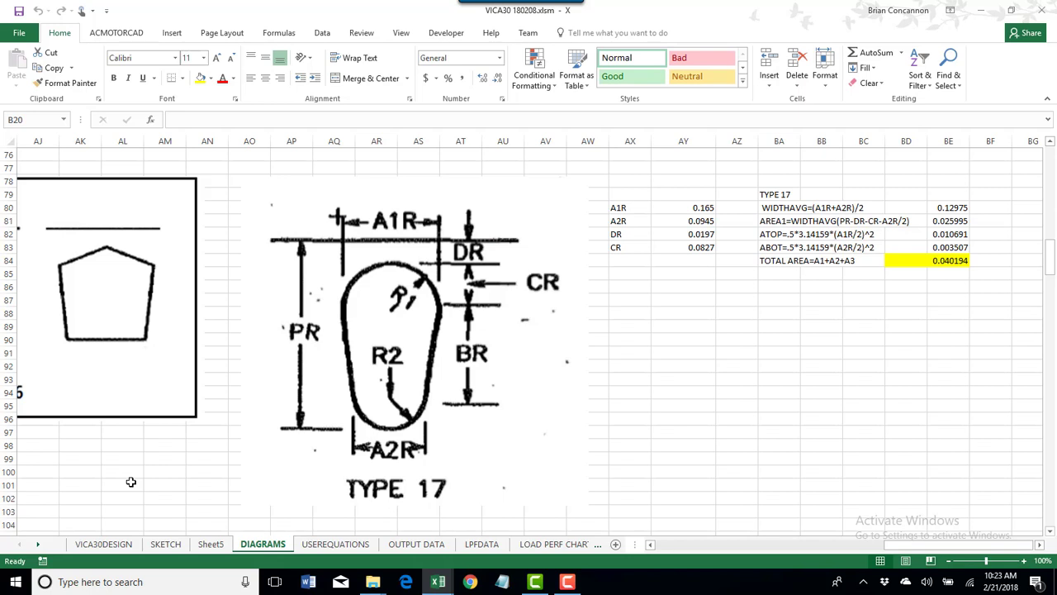
click(660, 302)
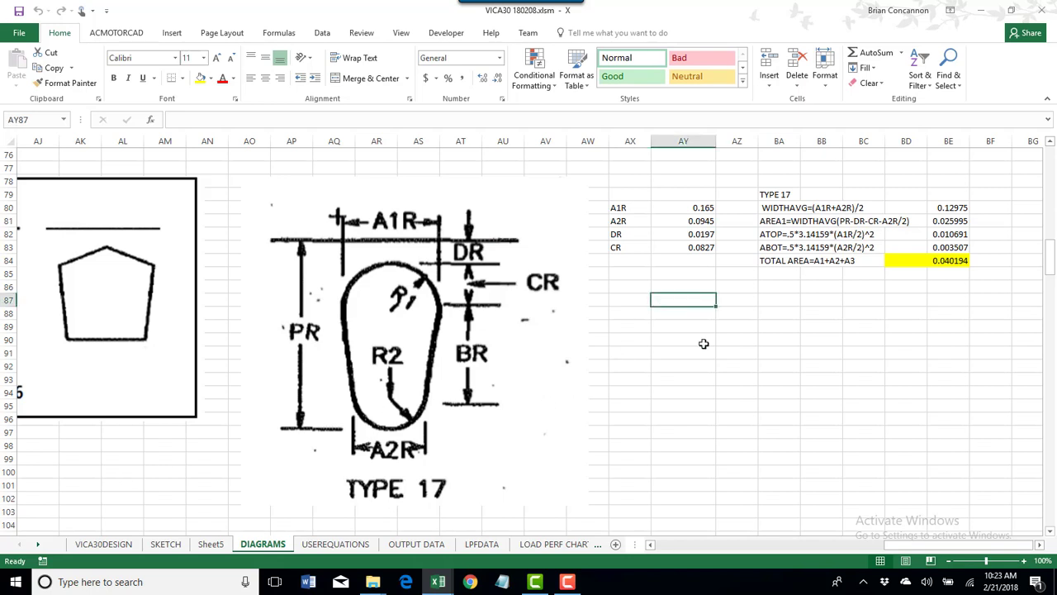
drag(704, 344, 760, 425)
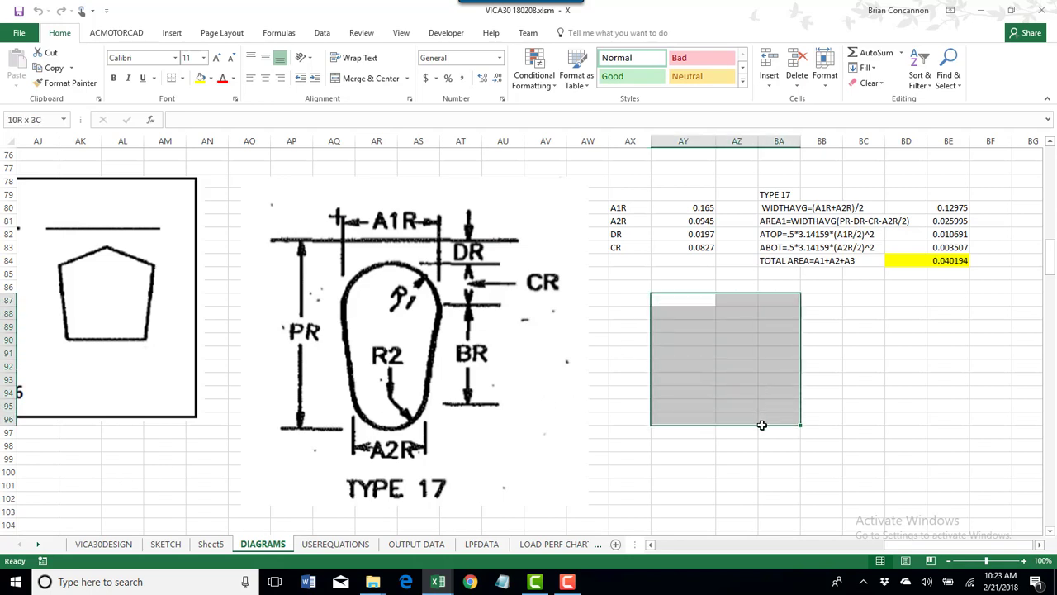
click(730, 362)
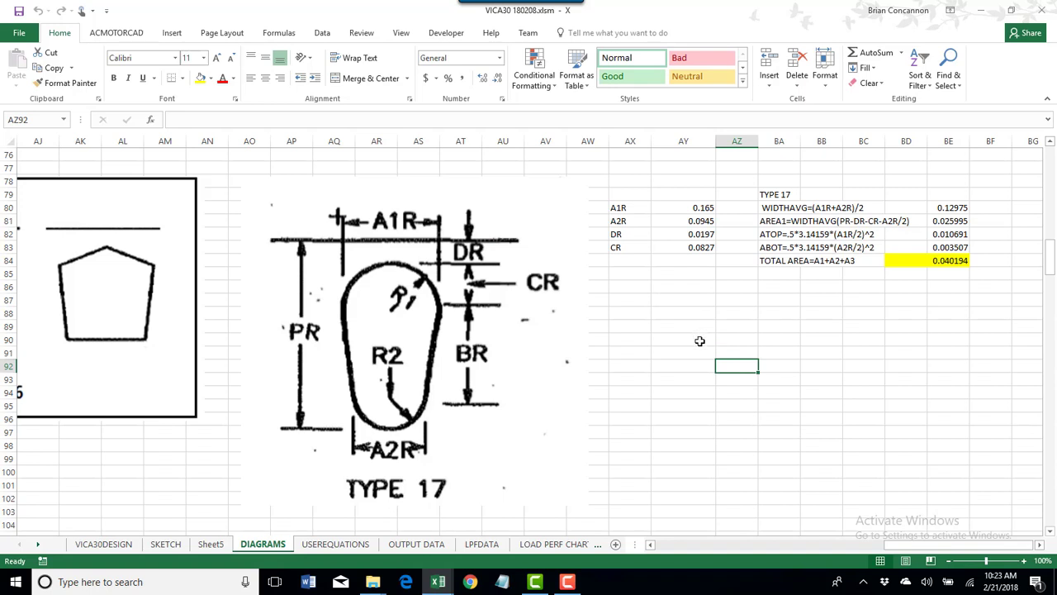
mouse_move(569, 584)
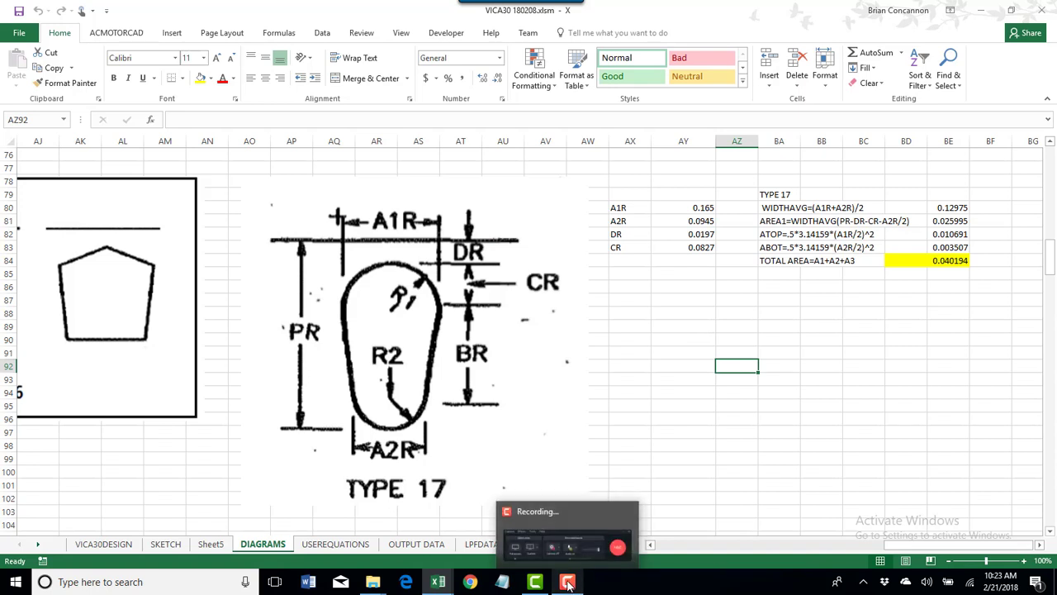
click(568, 583)
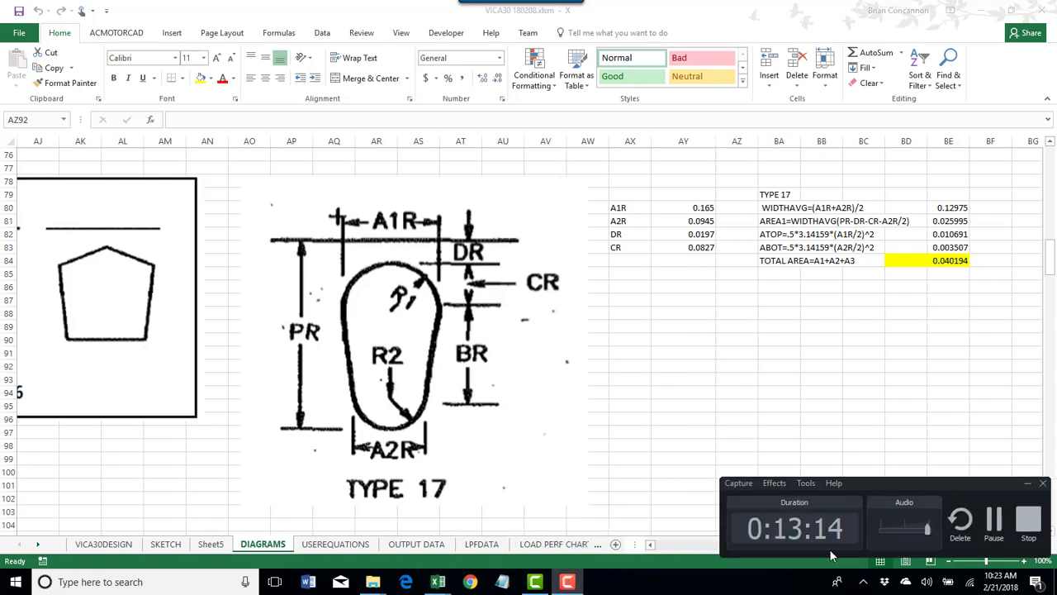